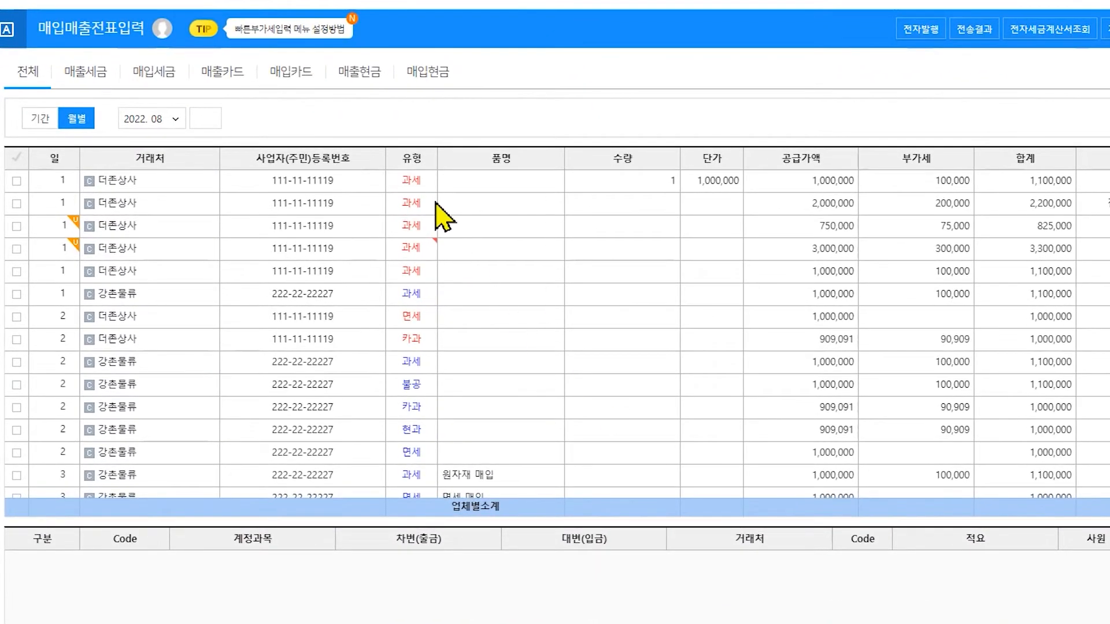
- Check the tax type options of the first 더존상사 voucher and load fresh voucher data into the 세금계산서합계표
click(434, 186)
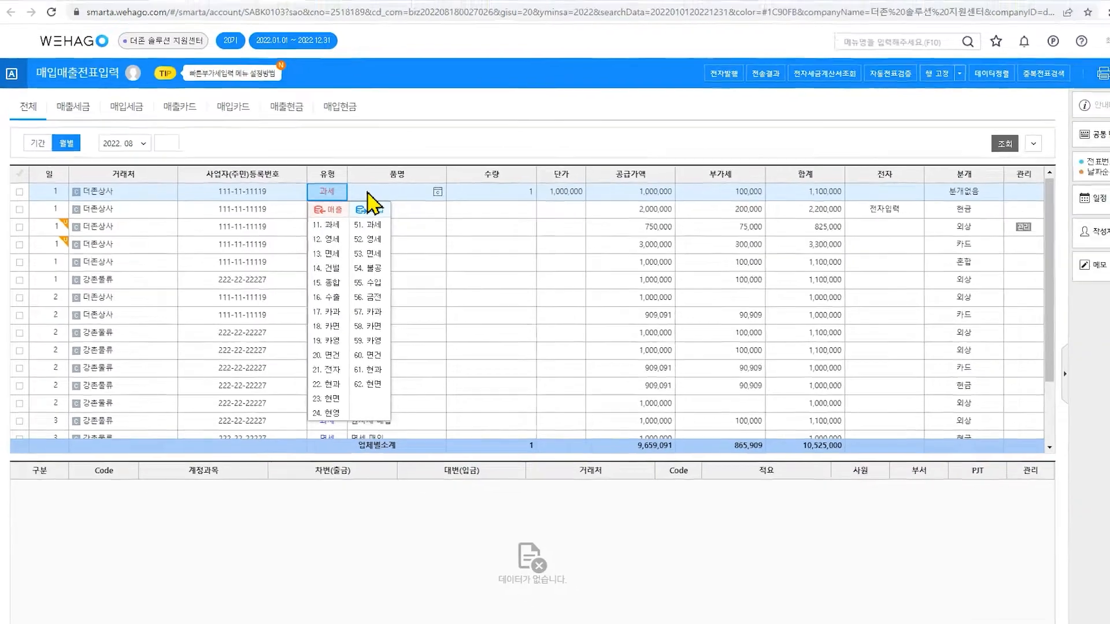
key(Escape)
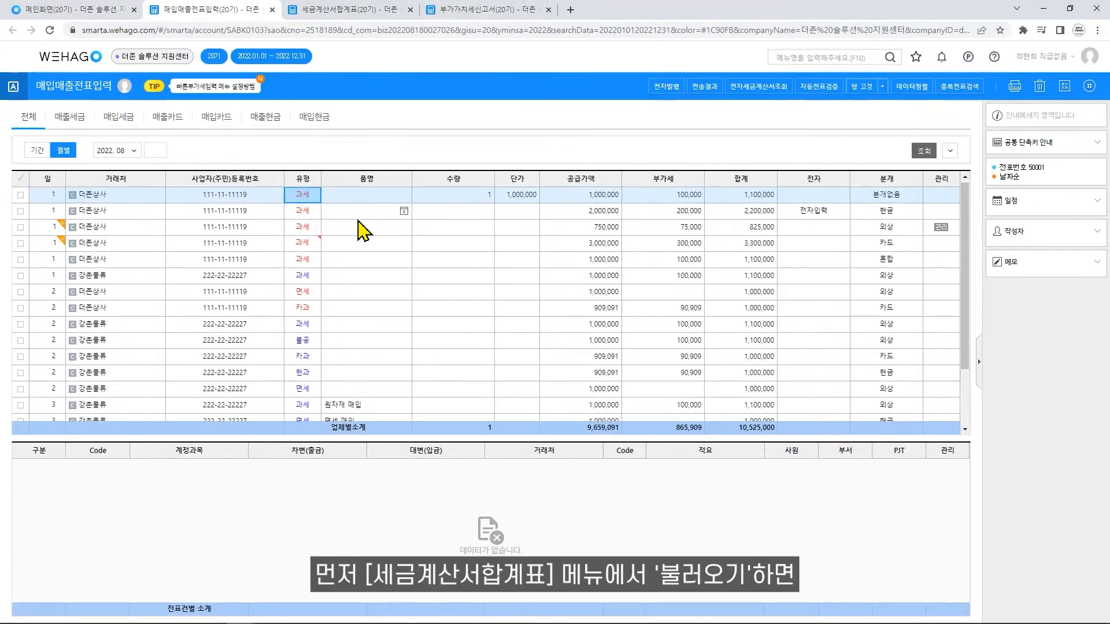
click(338, 11)
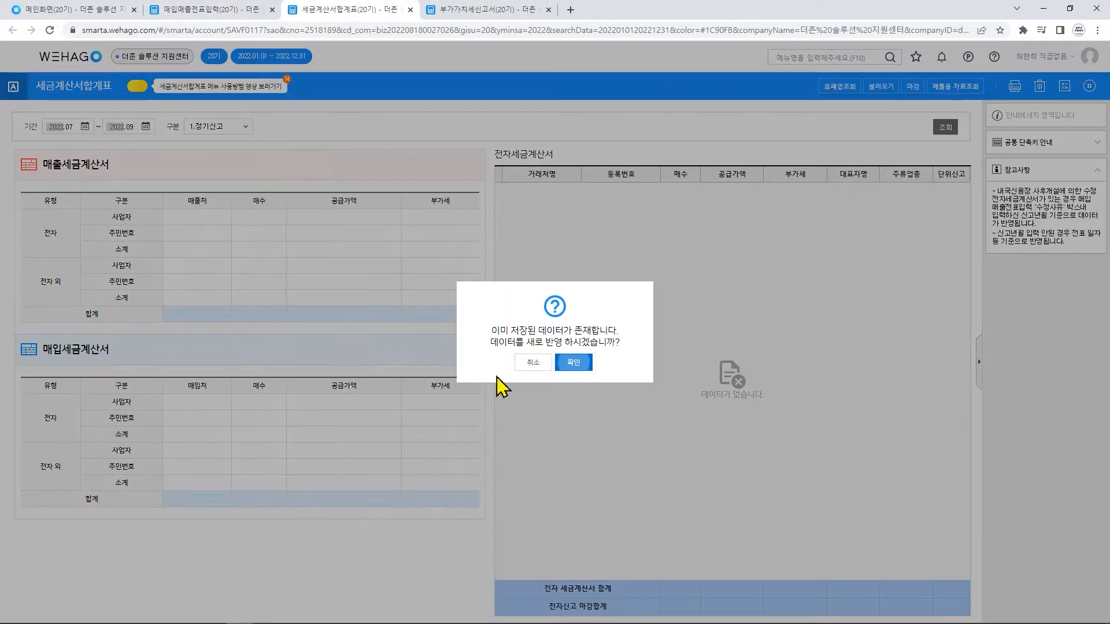
click(580, 368)
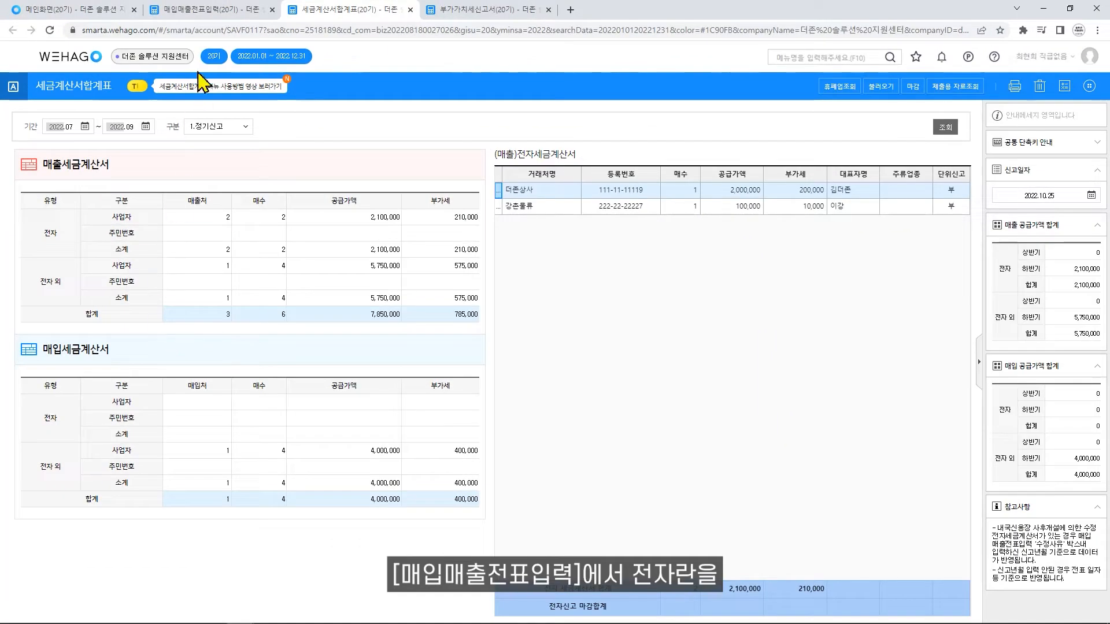
- Examine the 전자 field of the 전자입력 and 전자발행 vouchers in 매입매출전표입력
click(208, 12)
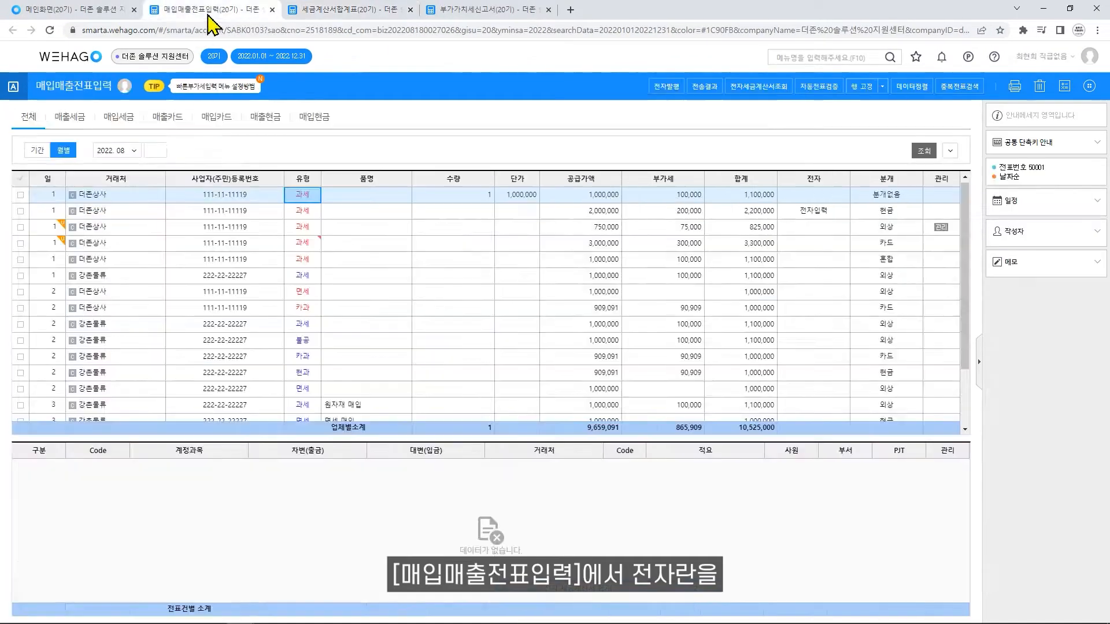
click(803, 212)
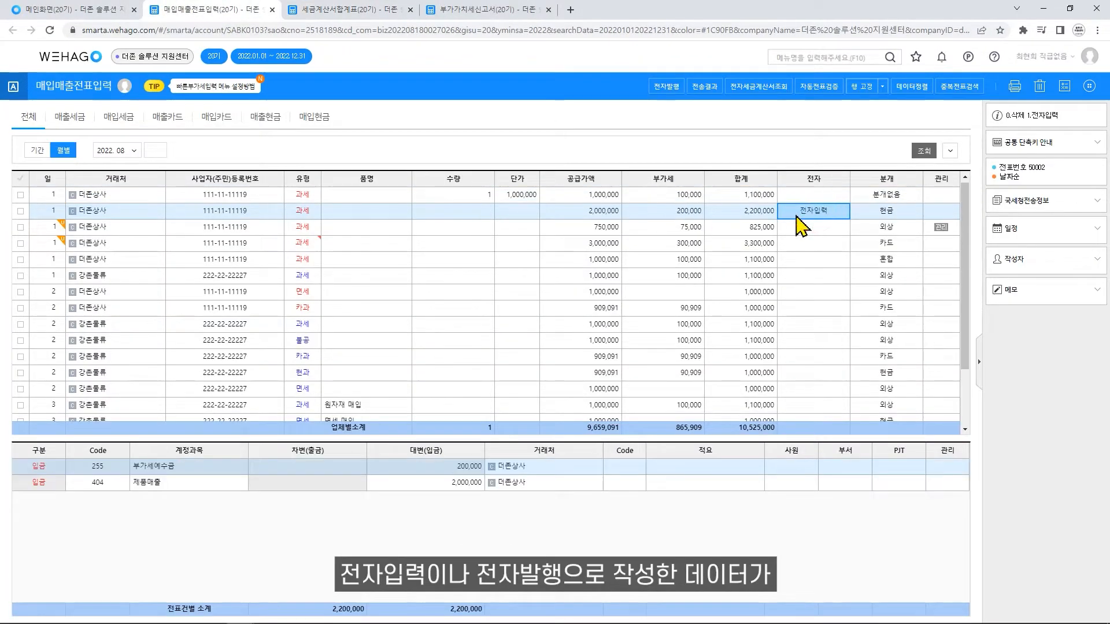
scroll(806, 237, down, 2)
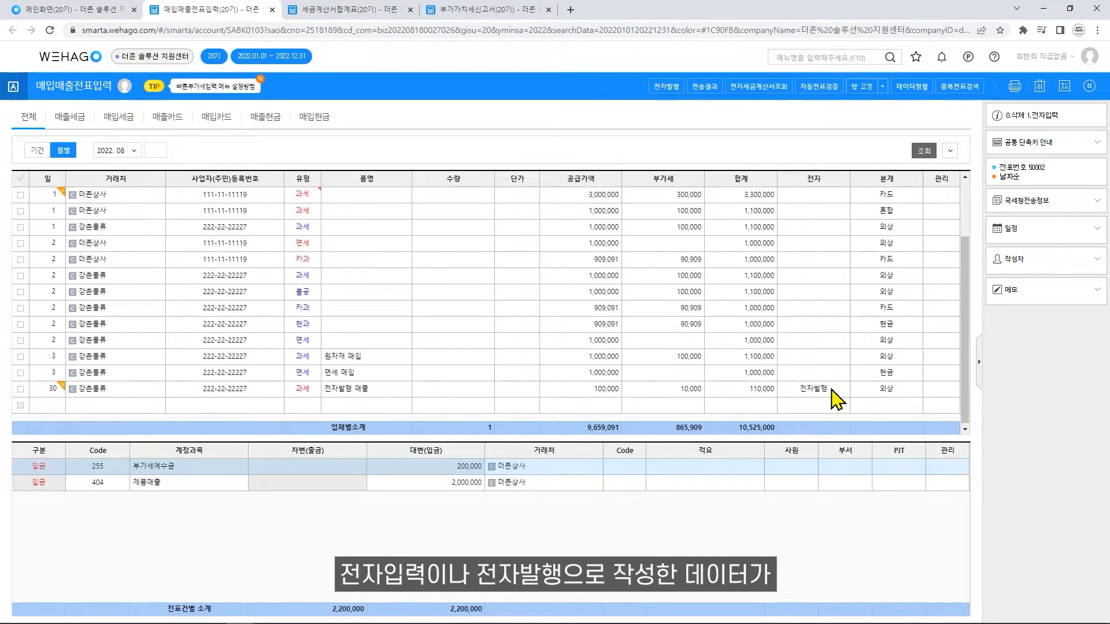
click(835, 390)
- Check the 세금계산서합계표 again and load the 부가가치세신고서 for 2022.07.01 to 2022.09.30
click(350, 10)
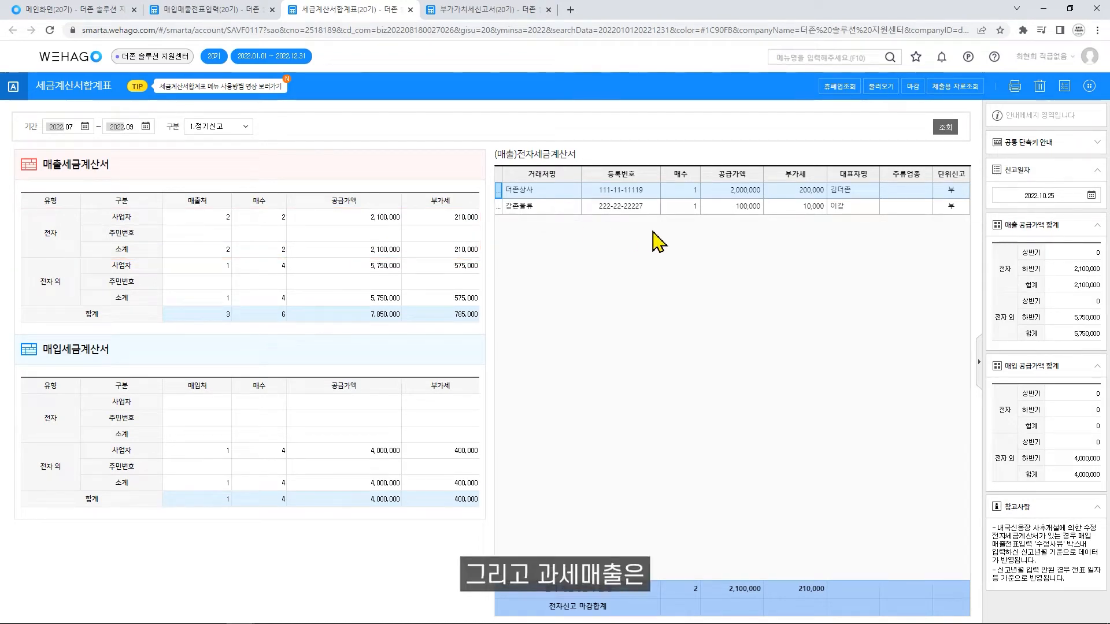
click(486, 9)
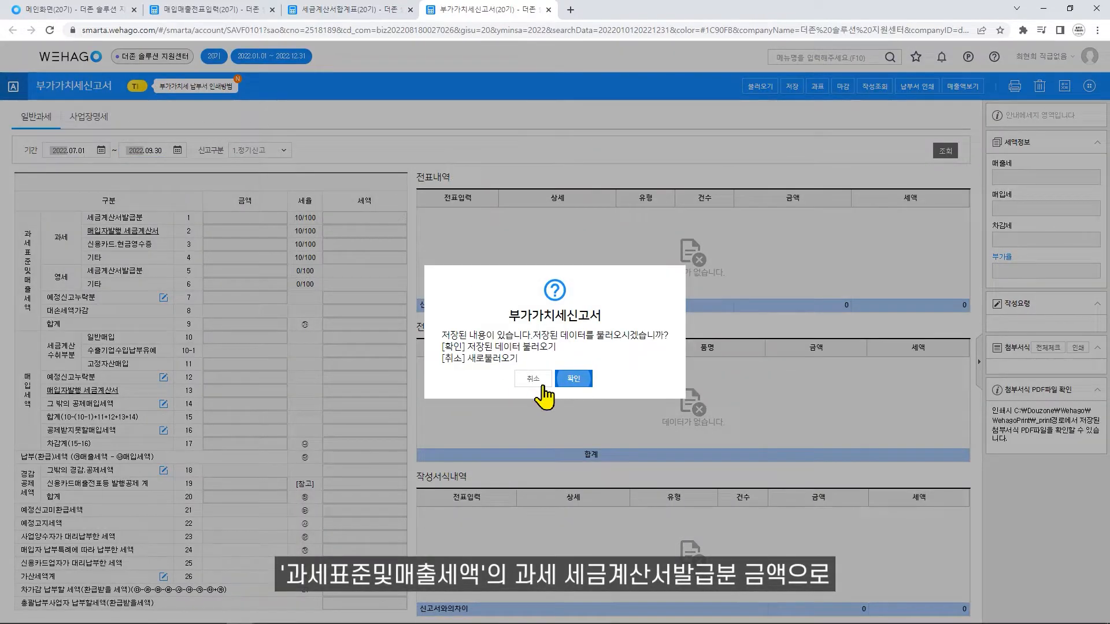
click(541, 384)
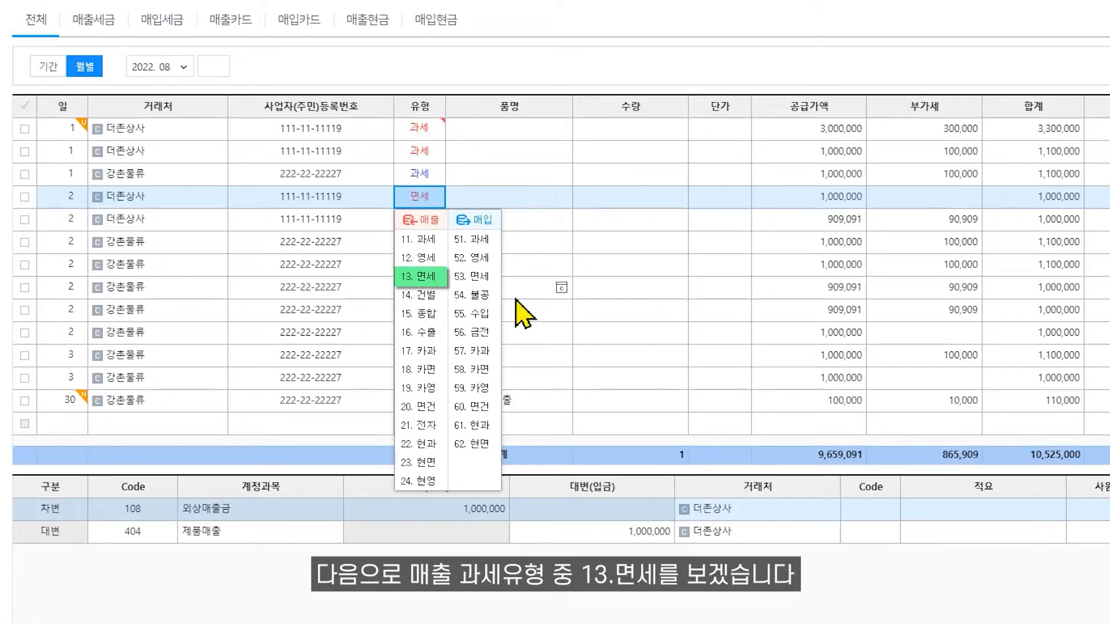
- Close the tax type list of the exempt sales voucher and load the 계산서합계표 for 2022.07 to 2022.09
key(Escape)
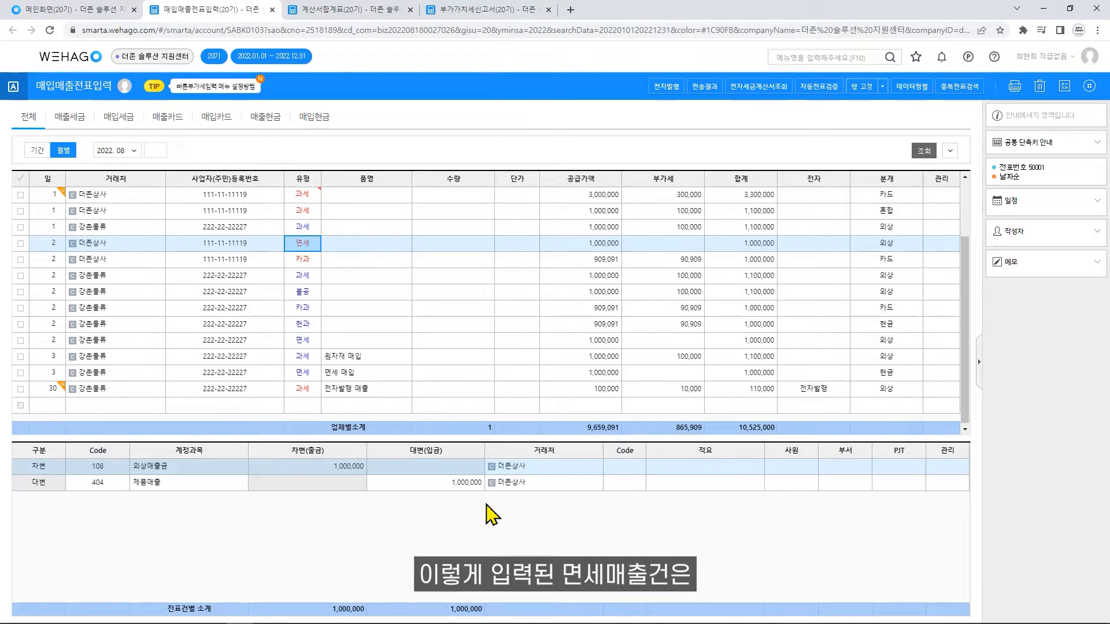
click(366, 11)
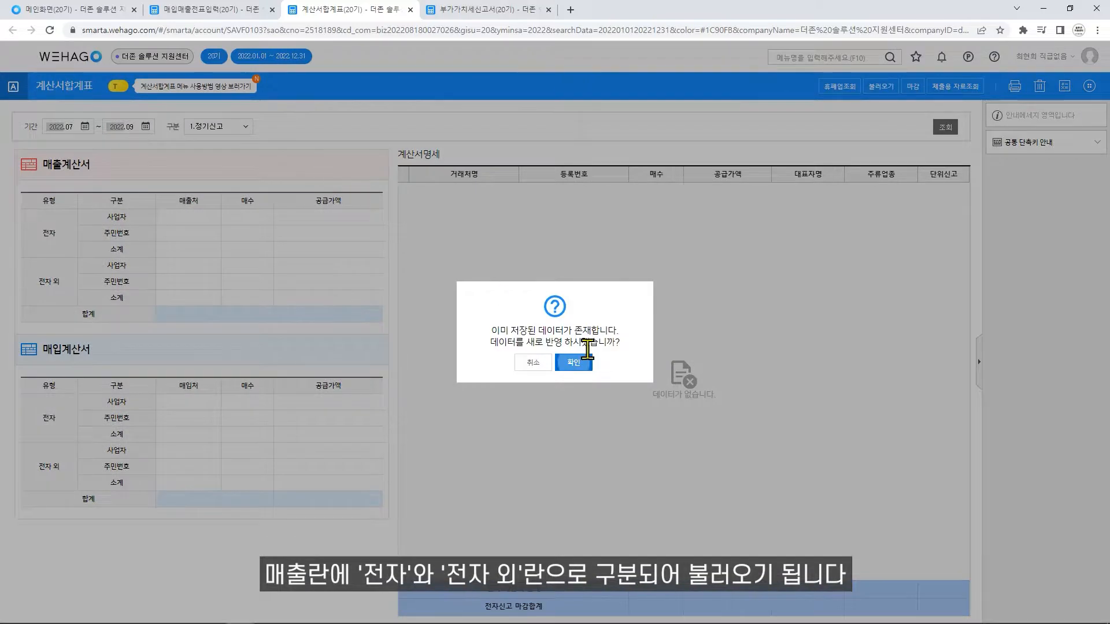
click(585, 362)
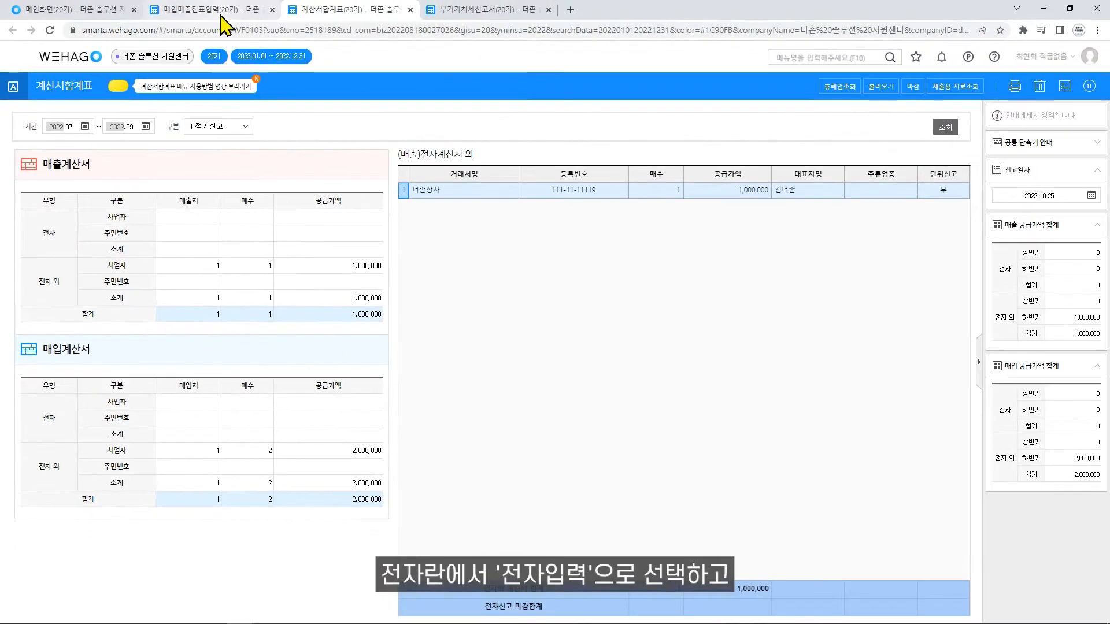
- Set the 전자 field of the day 2 더존상사 면세 sales voucher to 1.전자입력
click(223, 24)
click(807, 245)
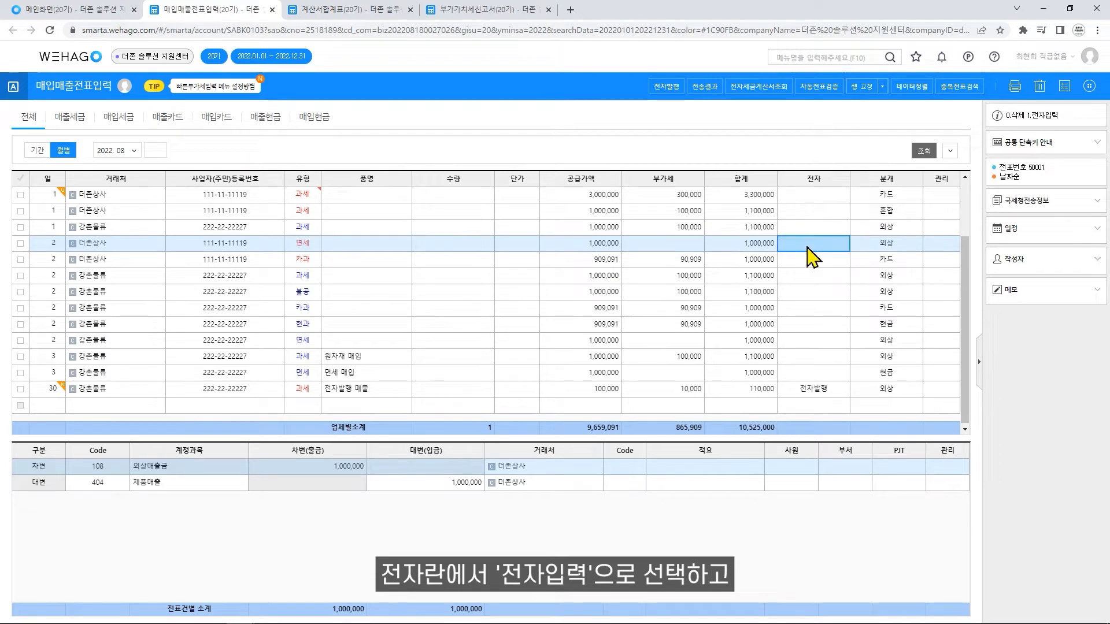
text(1)
key(Return)
click(820, 245)
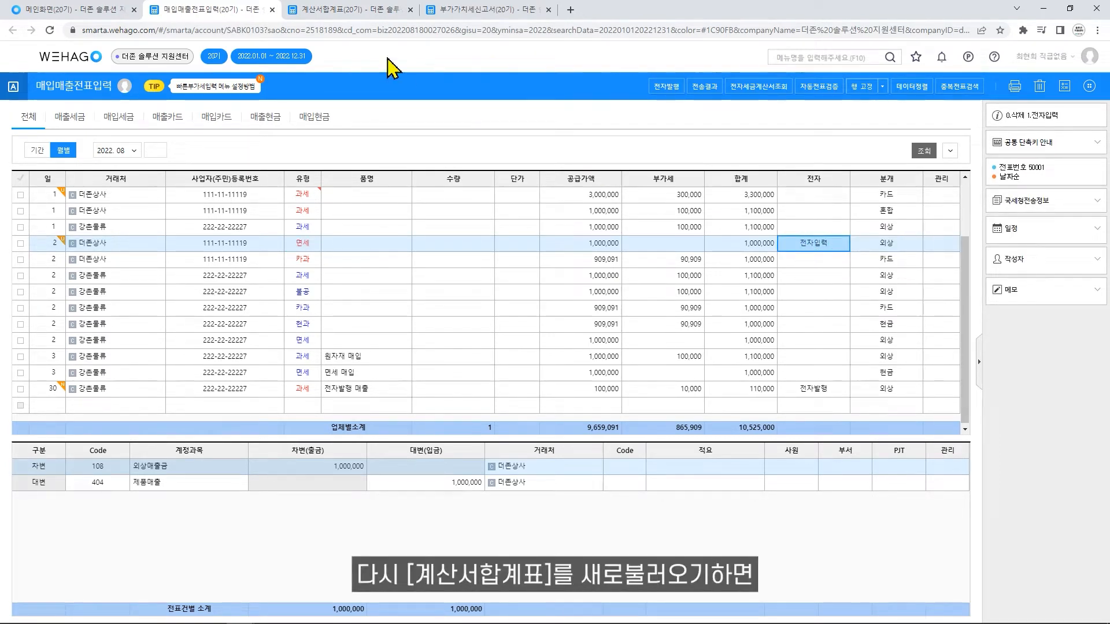
- Query the 계산서합계표 again and replace its saved data with the updated voucher data
click(343, 11)
click(951, 127)
click(575, 363)
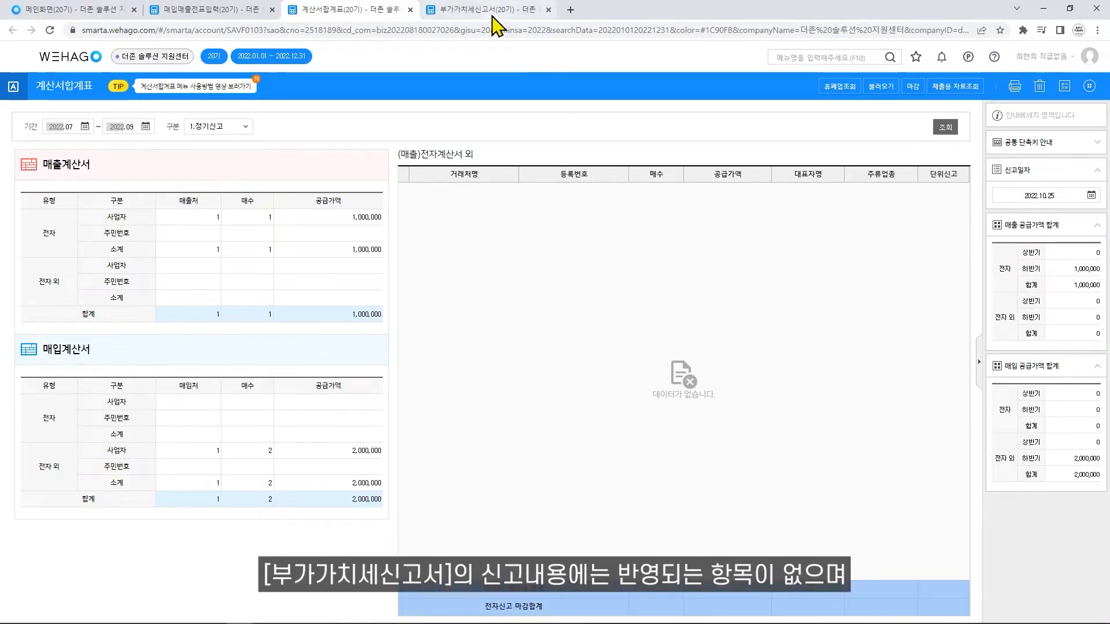
- Open the 과세표준명세 of the 부가가치세신고서 to examine the exempt income and issued invoice amounts
click(507, 16)
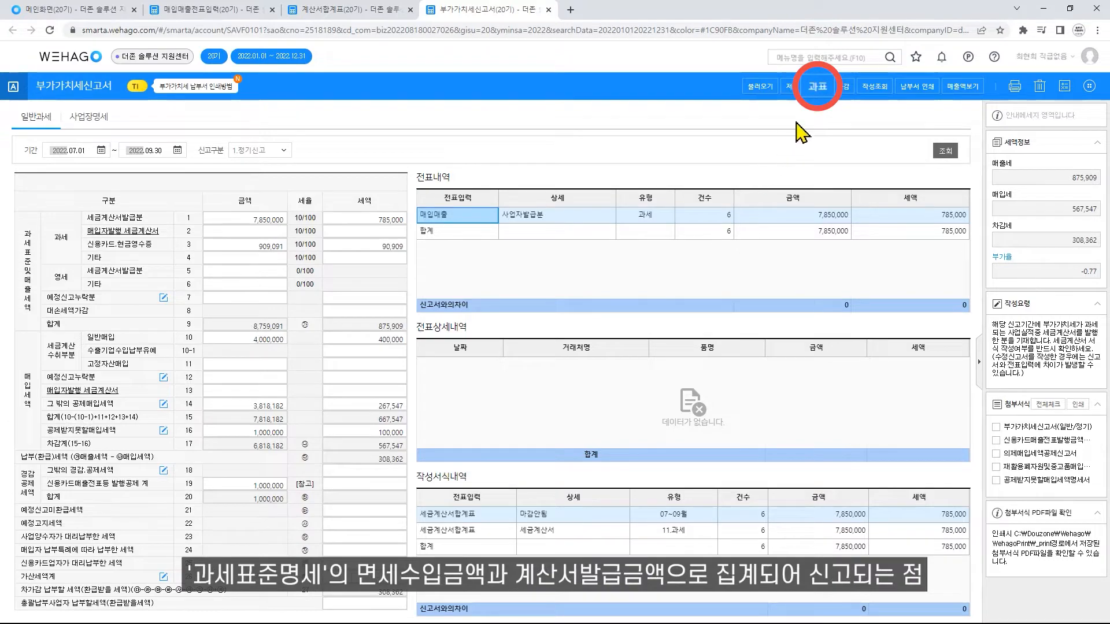
click(817, 88)
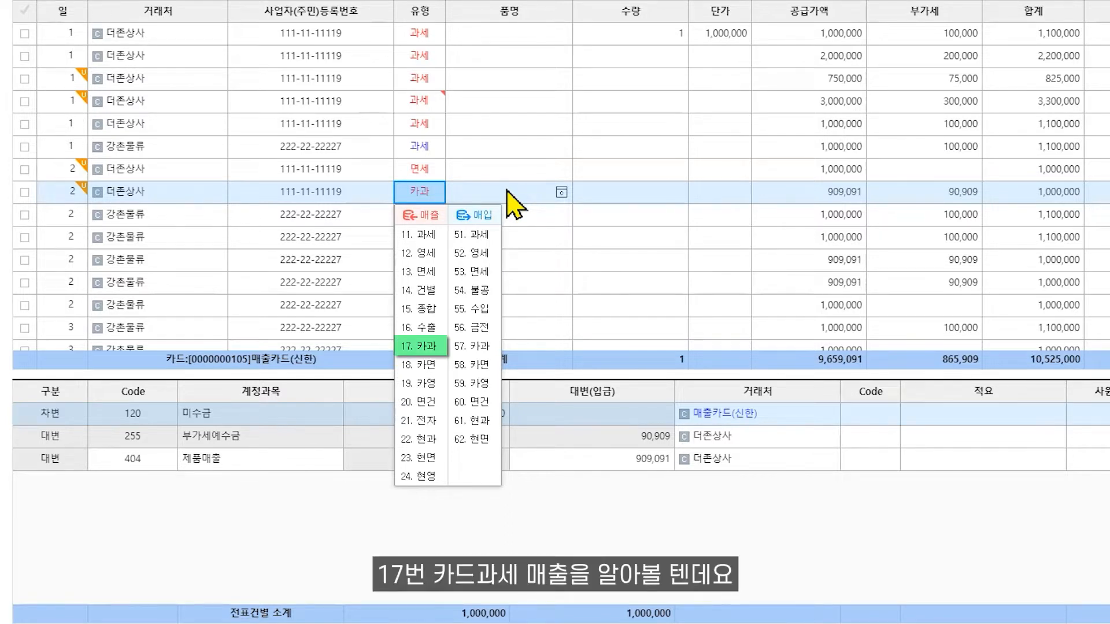
- Look up the available sales card codes in the 신용카드사 window of the 더존상사 카과 voucher and close it
key(Escape)
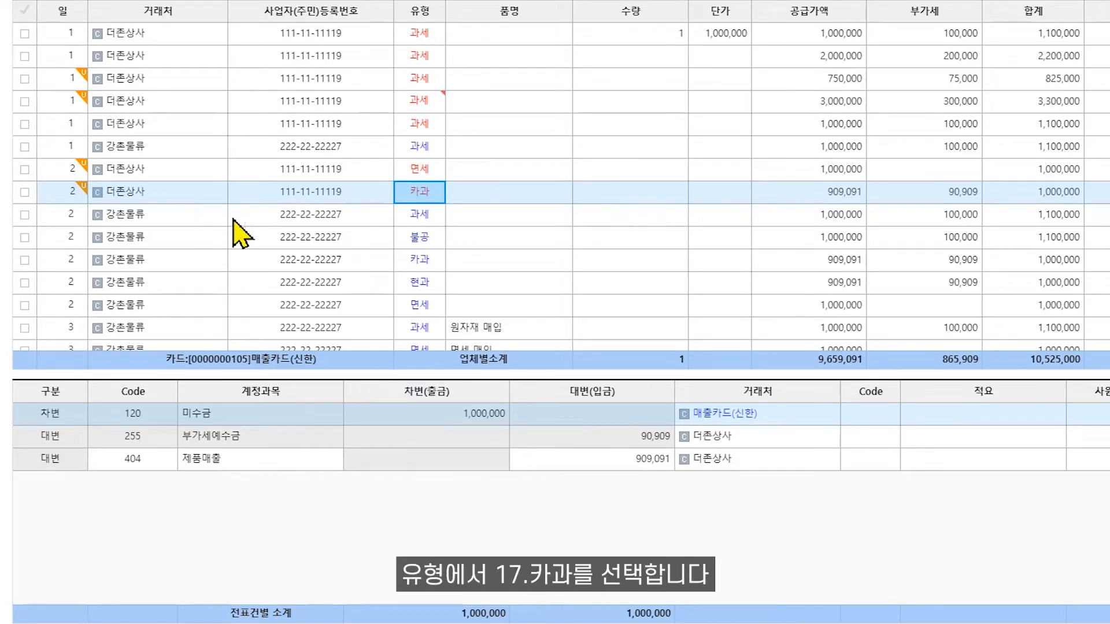
key(Return)
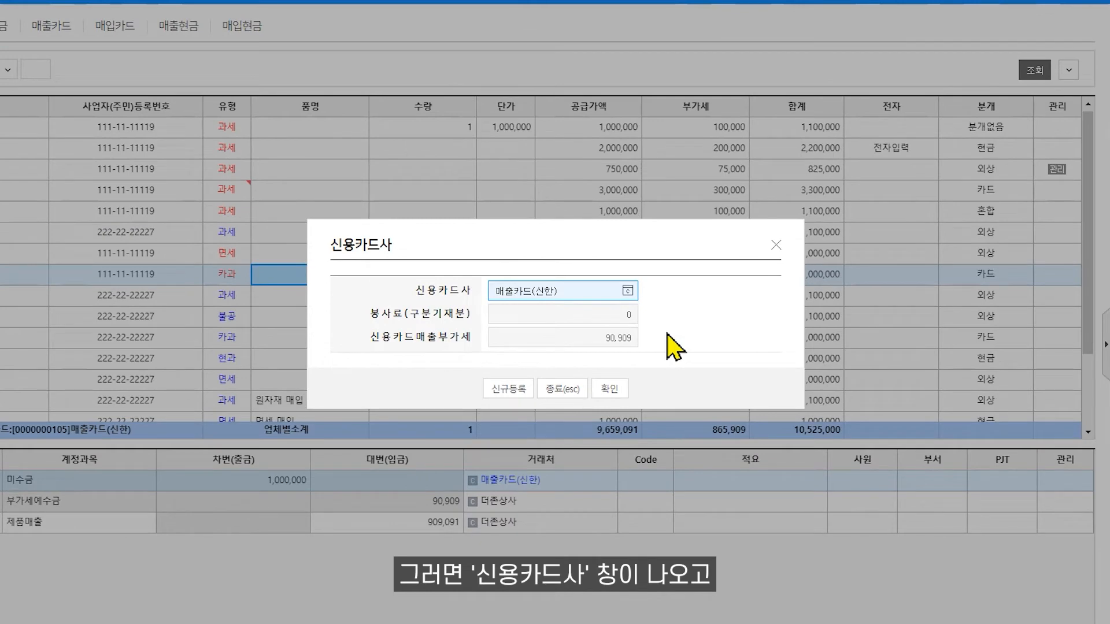
click(627, 291)
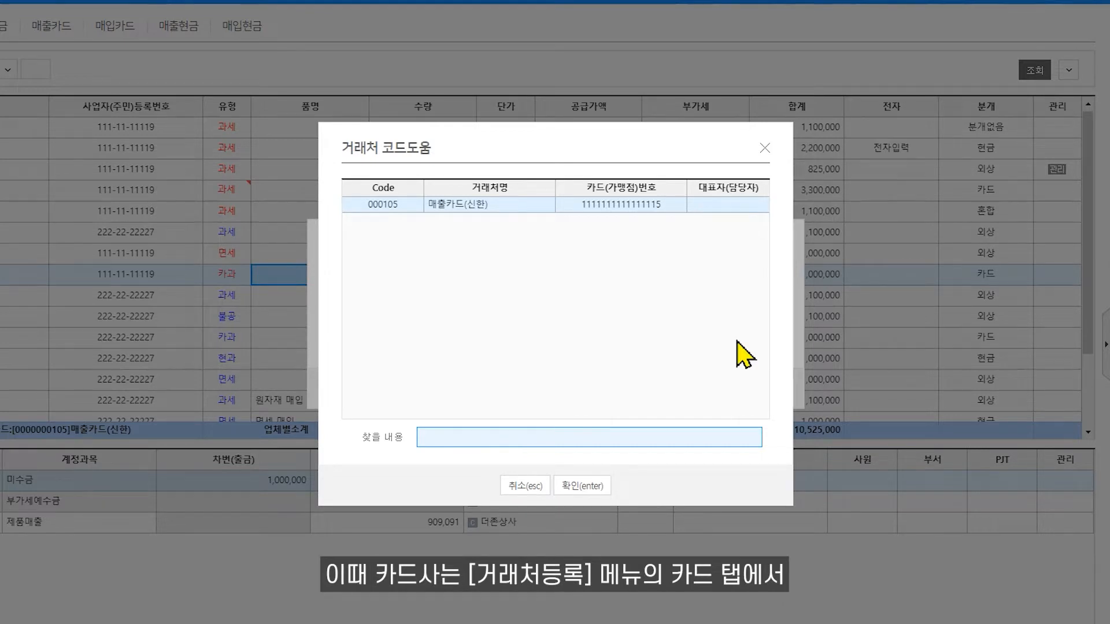
click(766, 155)
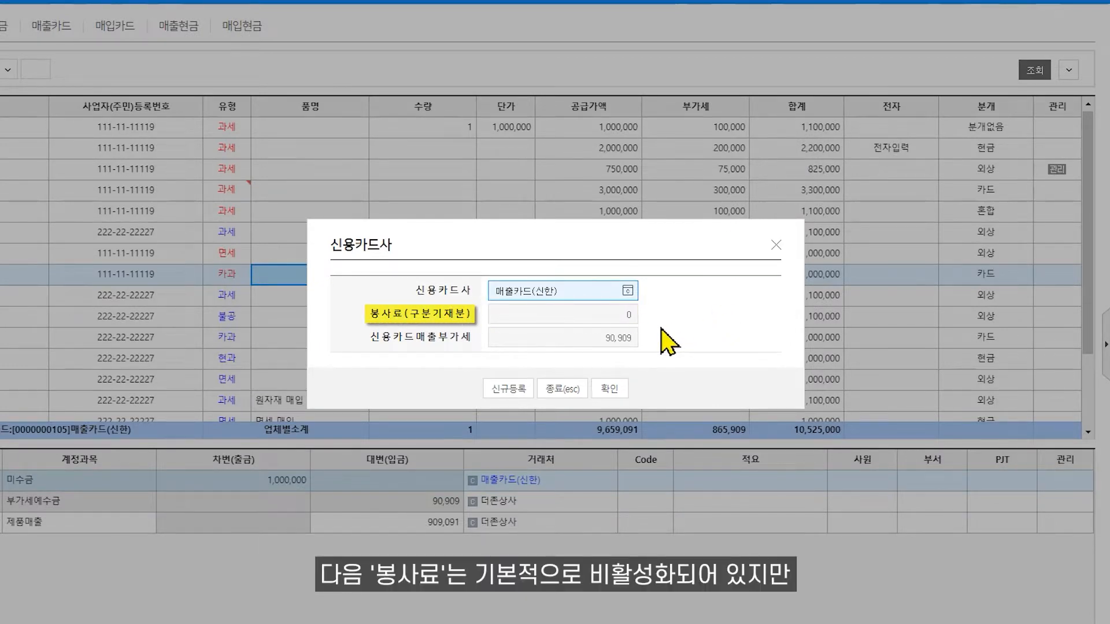
click(776, 245)
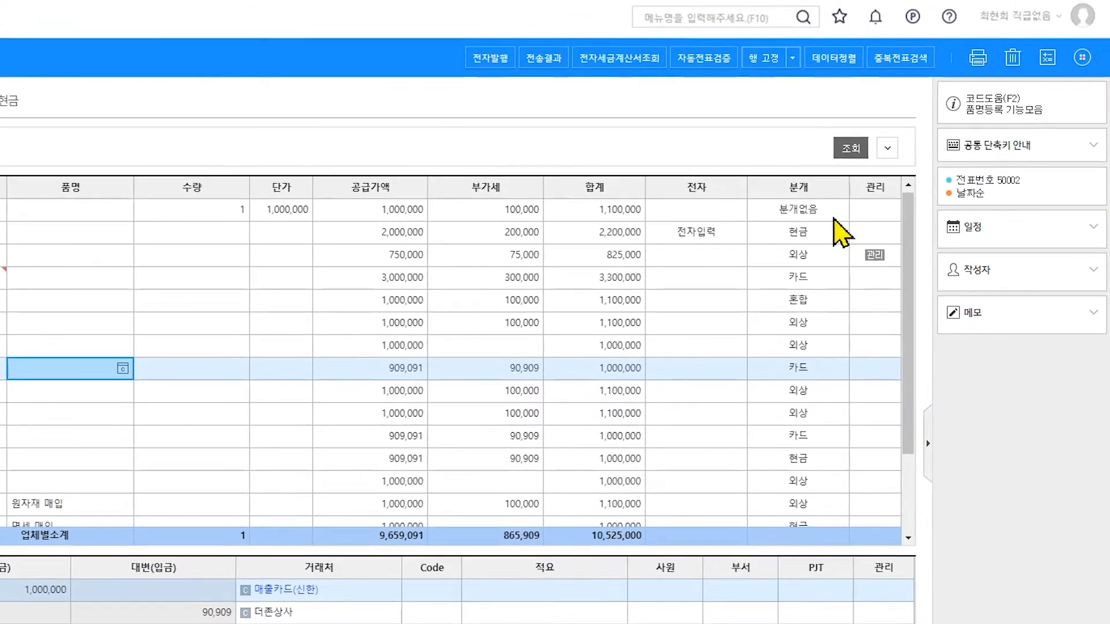
- Set 봉사료 사용여부 to 1.여 in 분개계정과목설정 and save the setting
click(1082, 58)
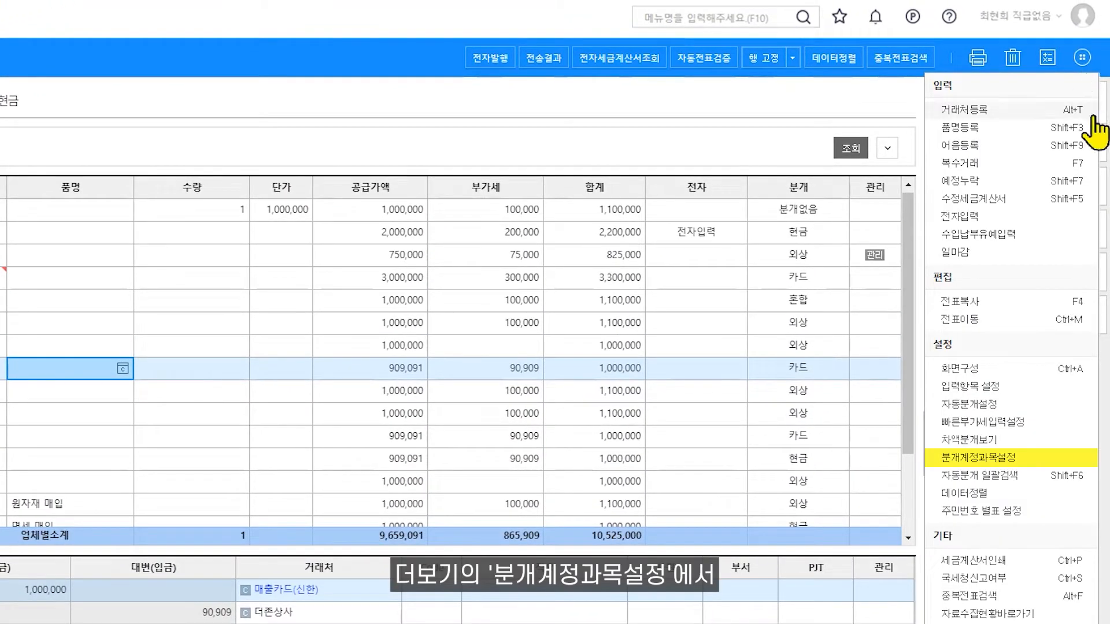
click(1061, 457)
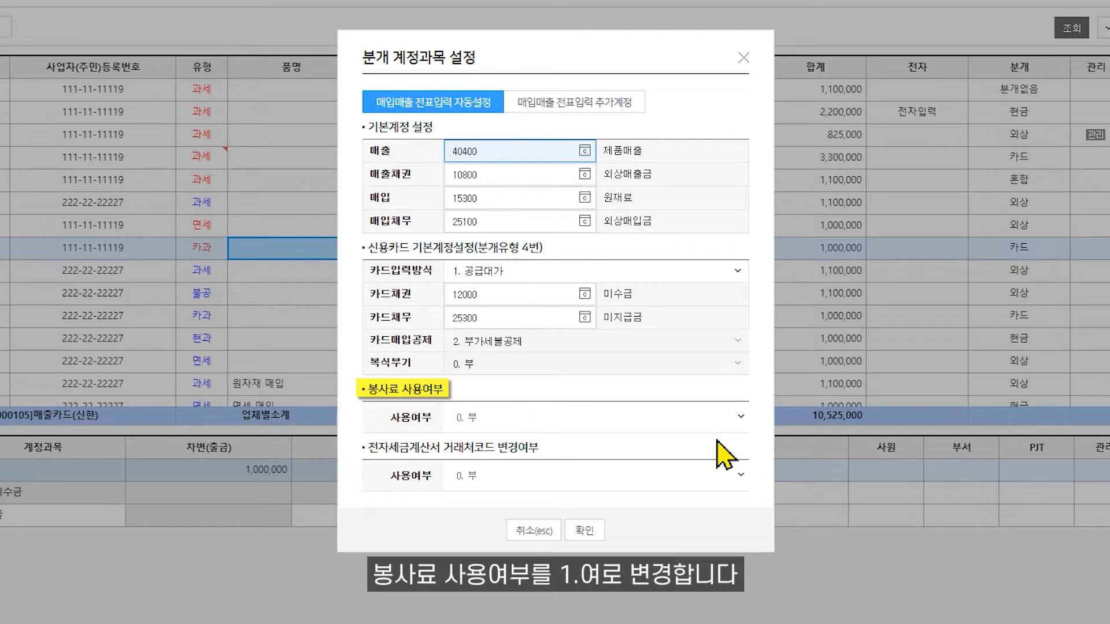
click(739, 417)
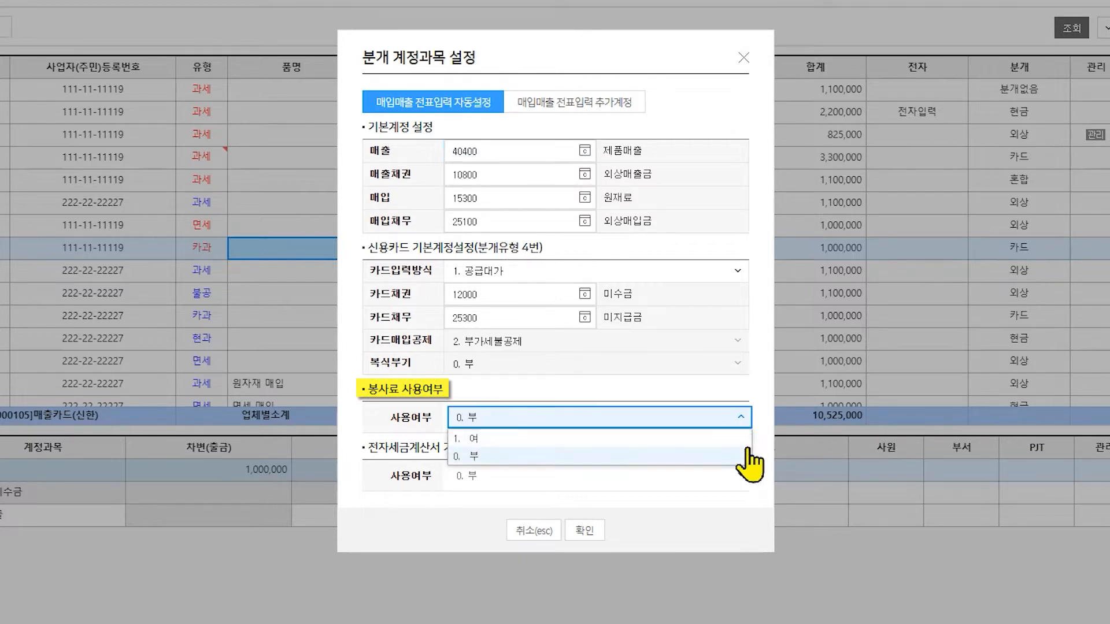
click(746, 441)
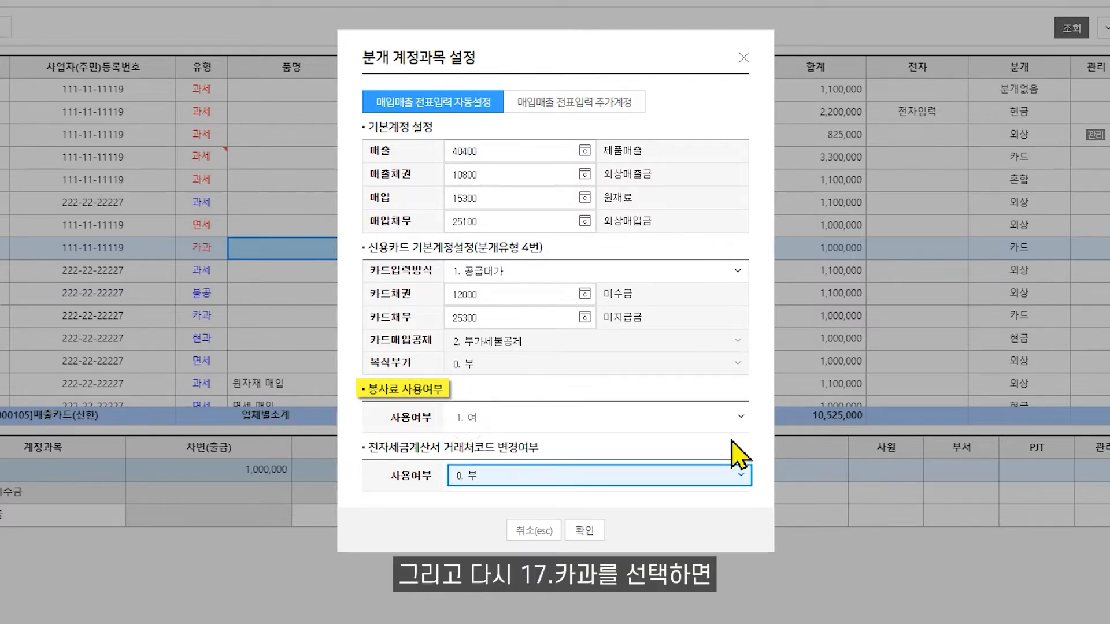
click(584, 530)
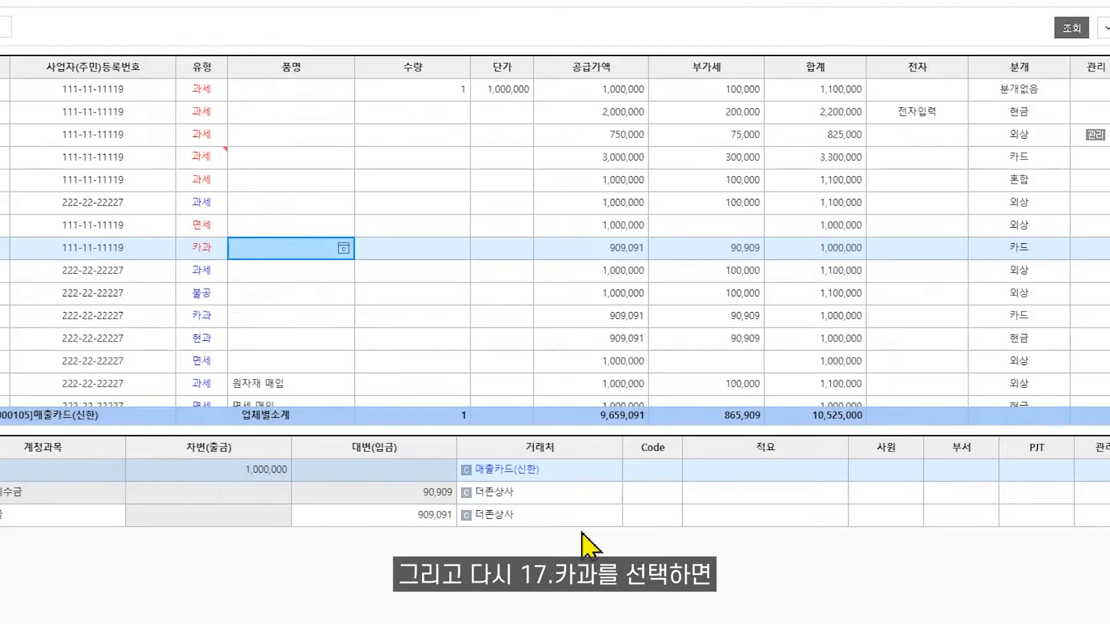
- Re-enter type 17.카과 on the 더존상사 card sales voucher and set its 봉사료(구분기재분) to 100,000
click(208, 248)
text(17)
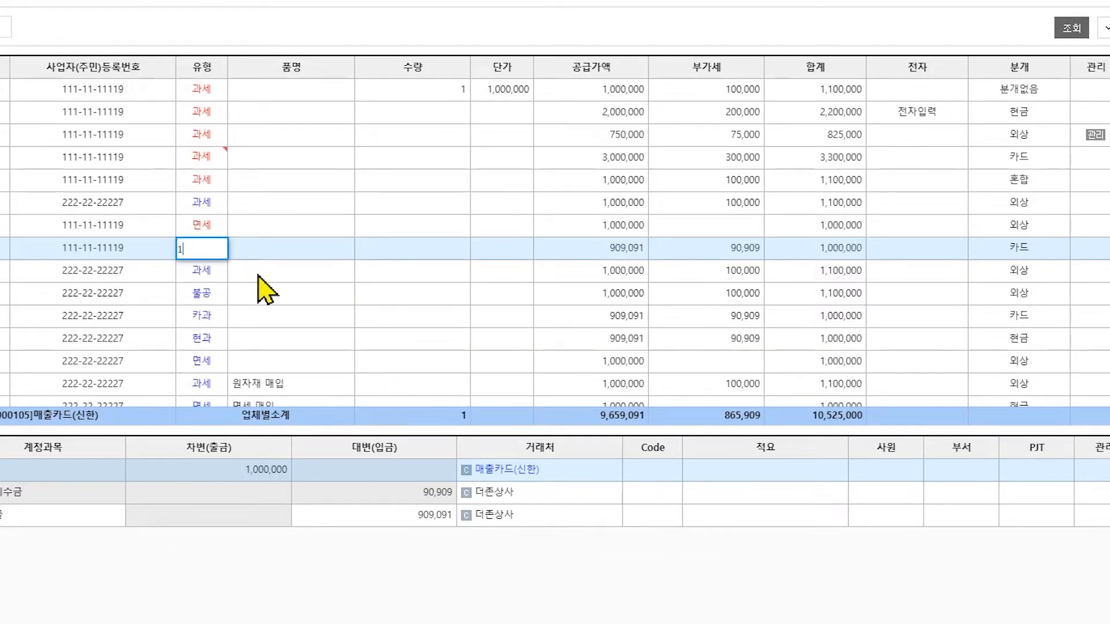
key(Return)
key(Return)
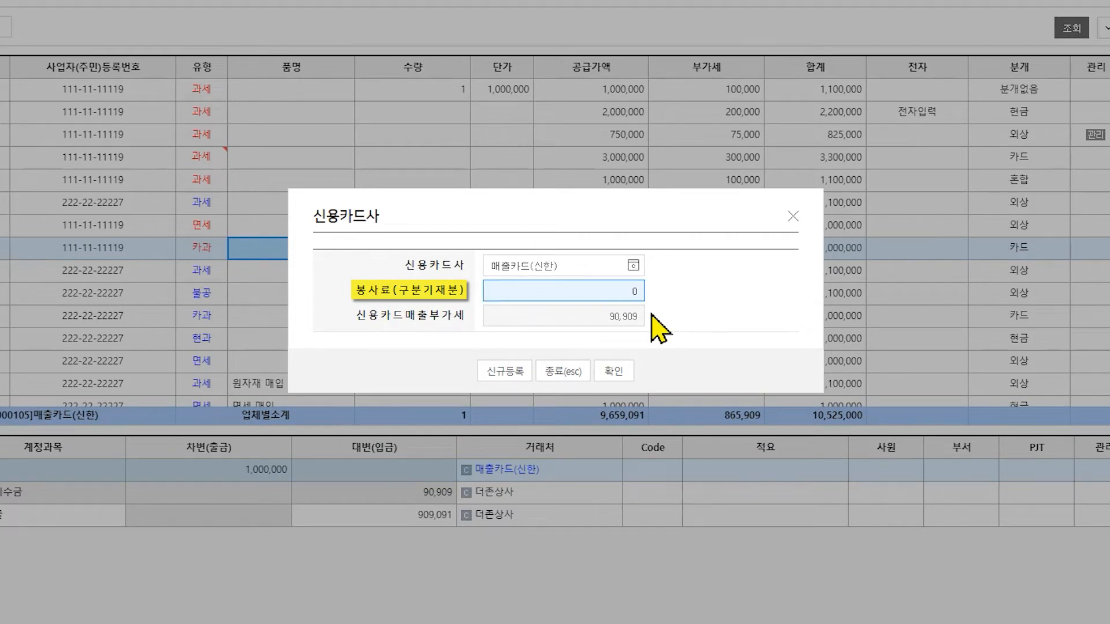
text(100)
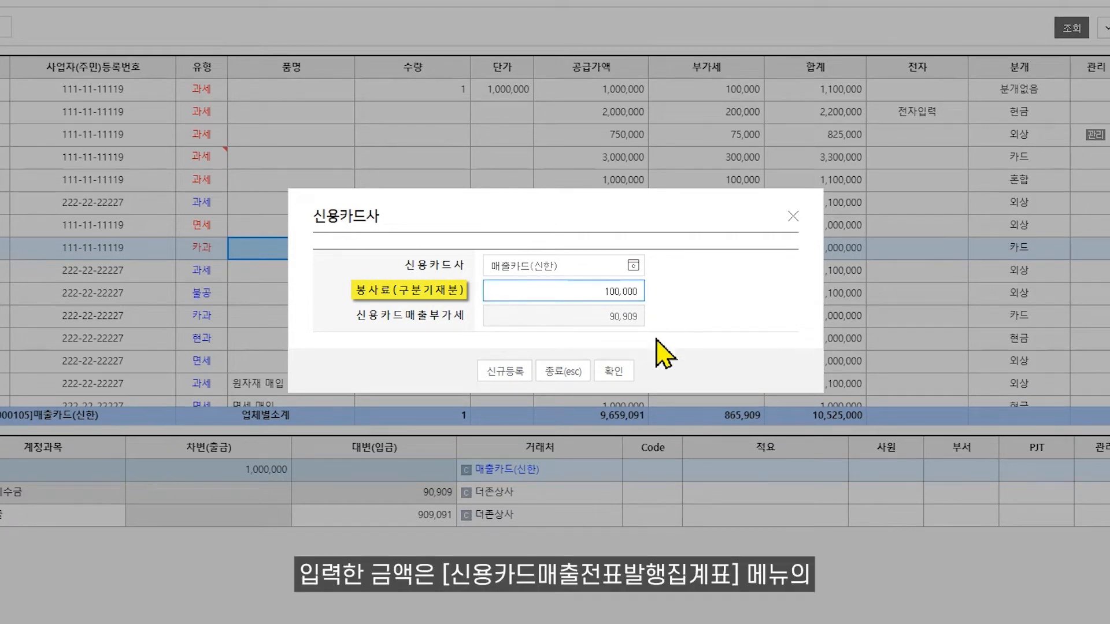
click(623, 377)
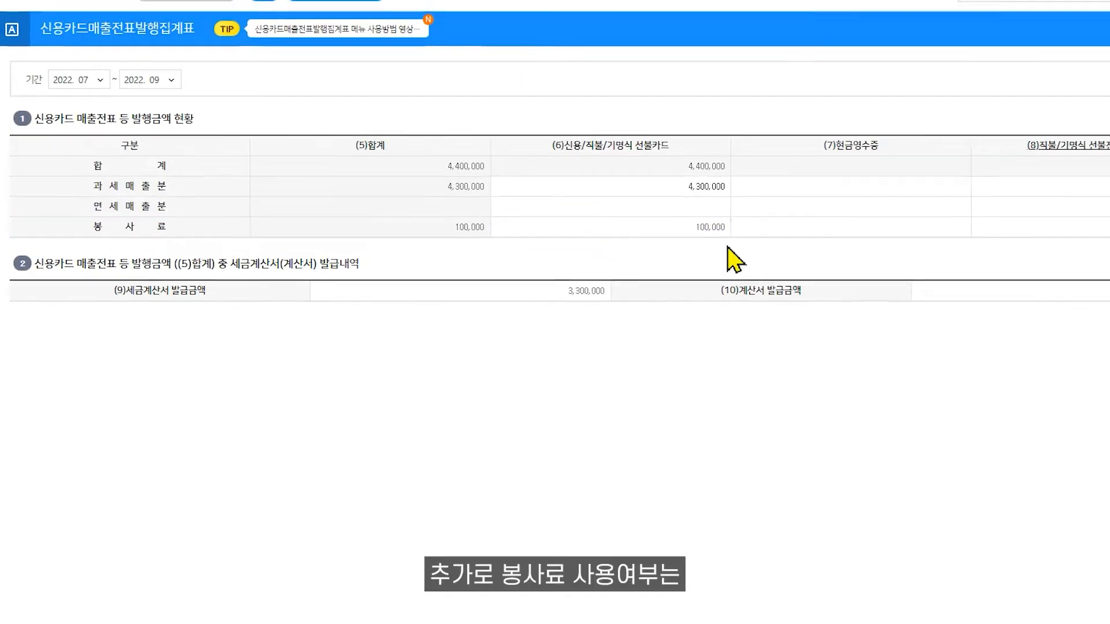
- Open the 회계 settings in 환경설정 and check 봉사료 사용여부 under 매입매출전표입력 자동설정관리
click(34, 10)
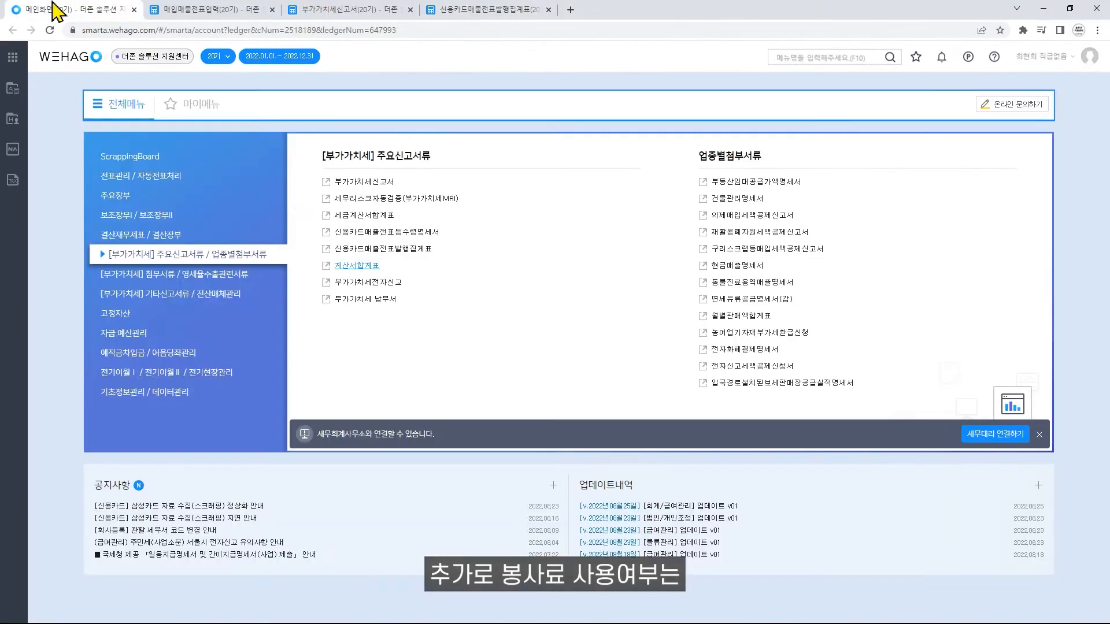
click(214, 396)
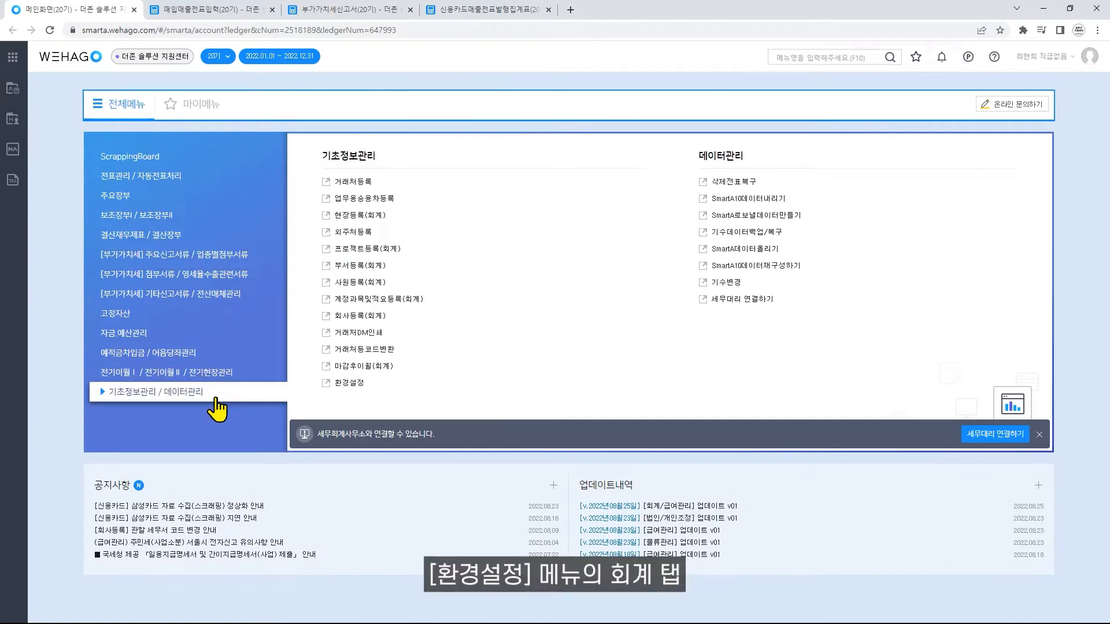
click(327, 388)
click(64, 116)
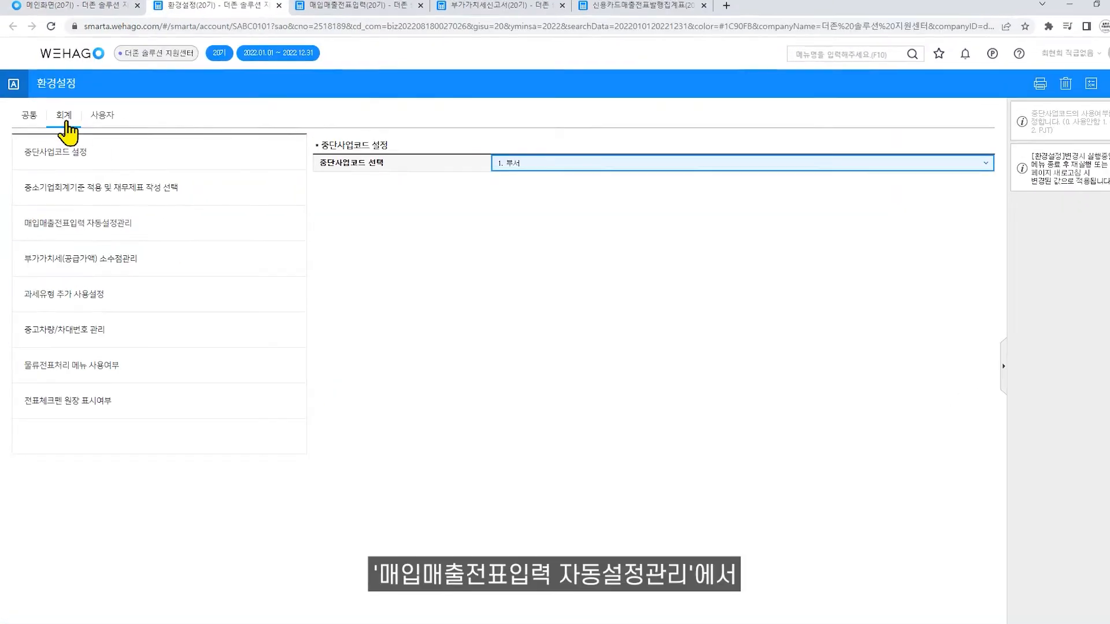
click(119, 227)
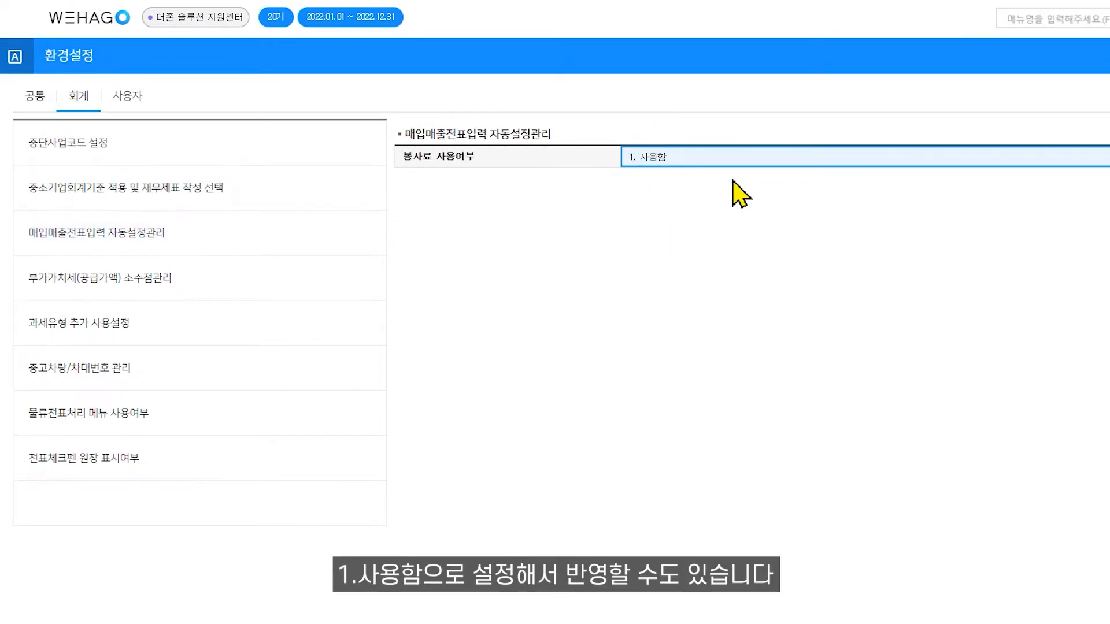
- Return to 매입매출전표입력 and examine the 공급가액 and 부가세 of the 더존상사 카과 sales voucher
click(361, 10)
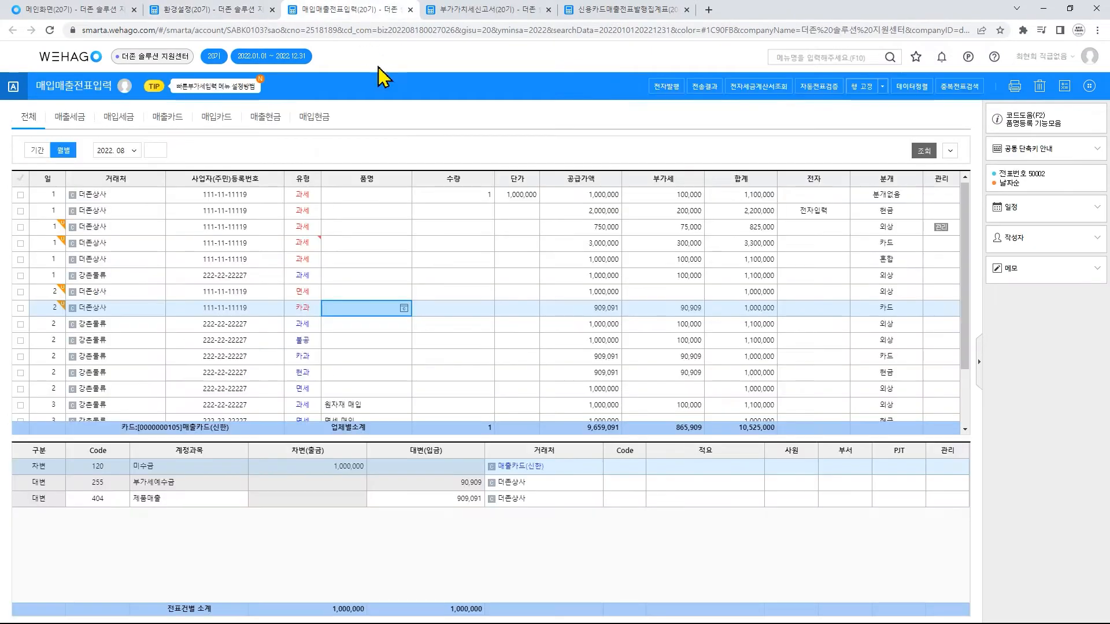
click(583, 308)
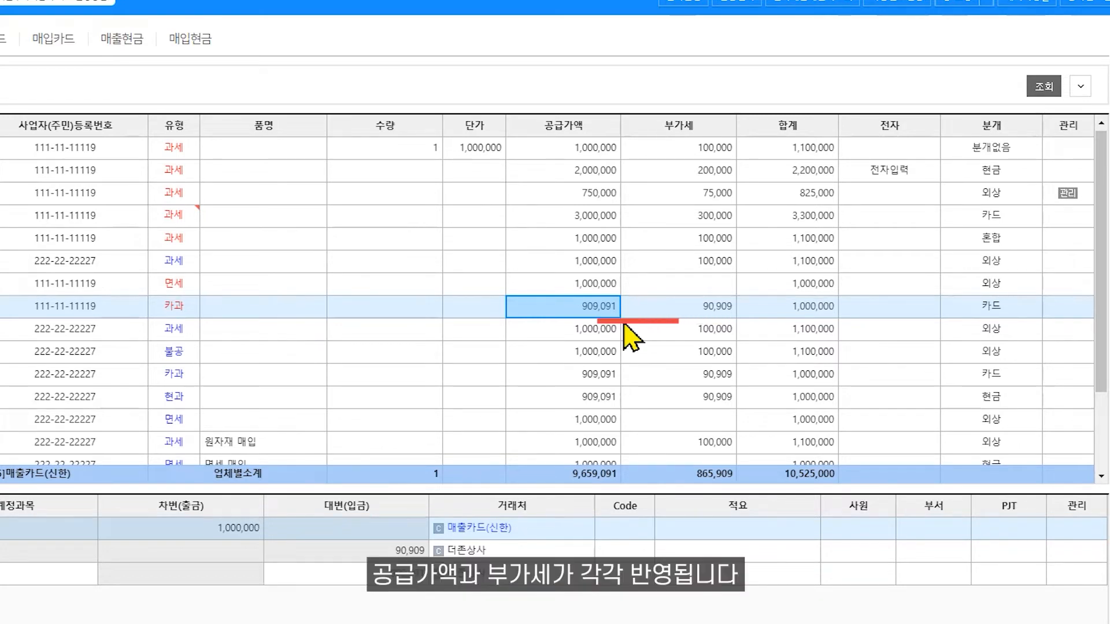
click(677, 315)
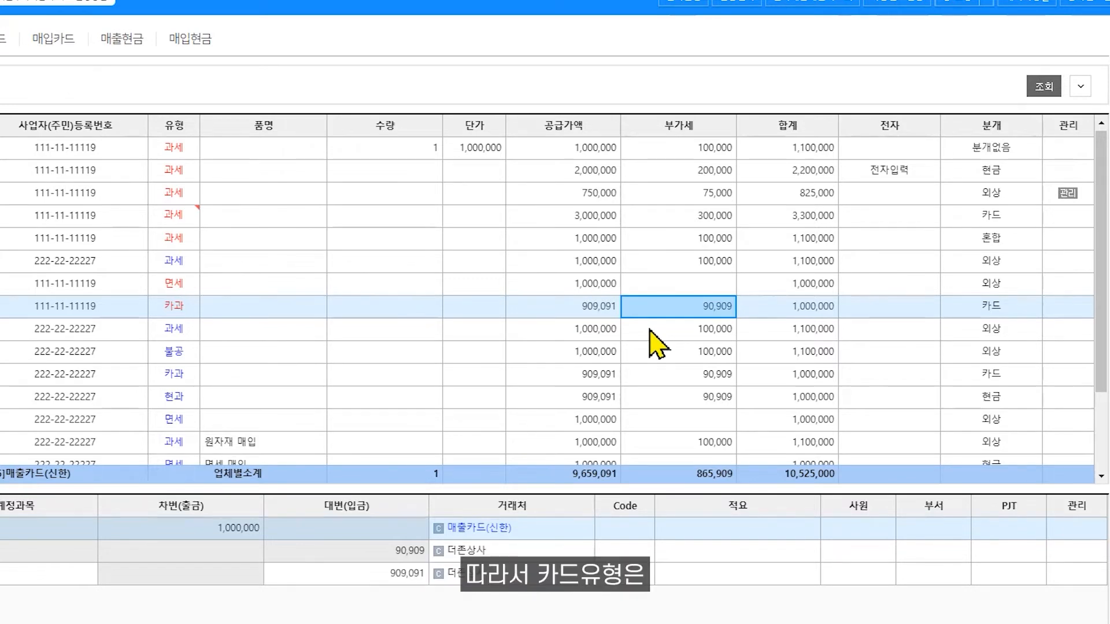
click(612, 314)
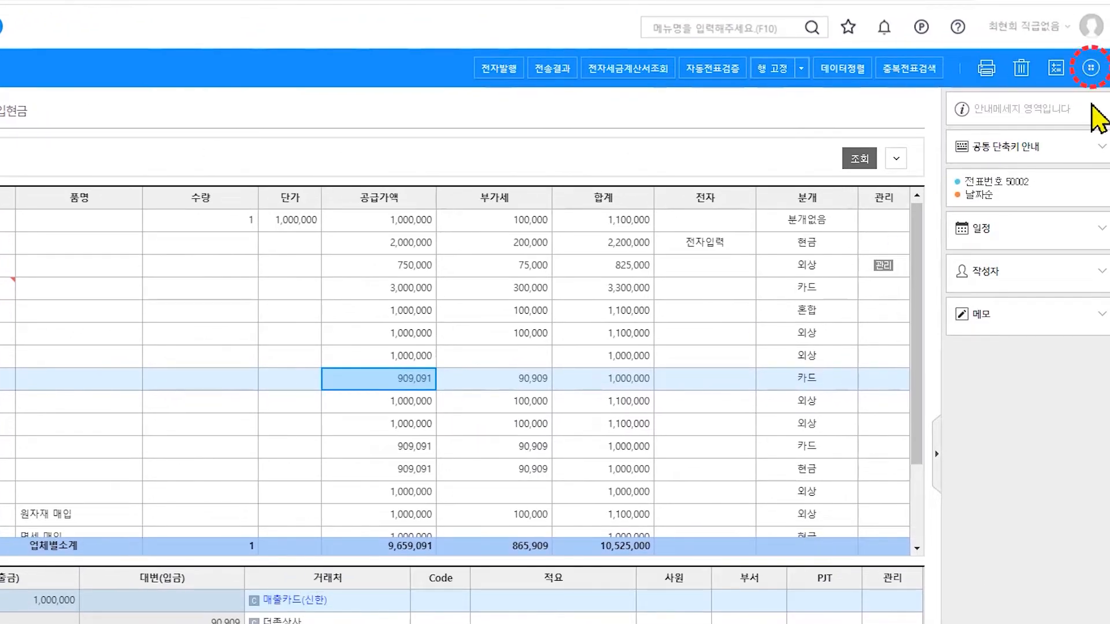
- Try 카드입력방식 2. 공급가액(부가세제외) in 분개계정과목설정 and discard the change
click(1091, 68)
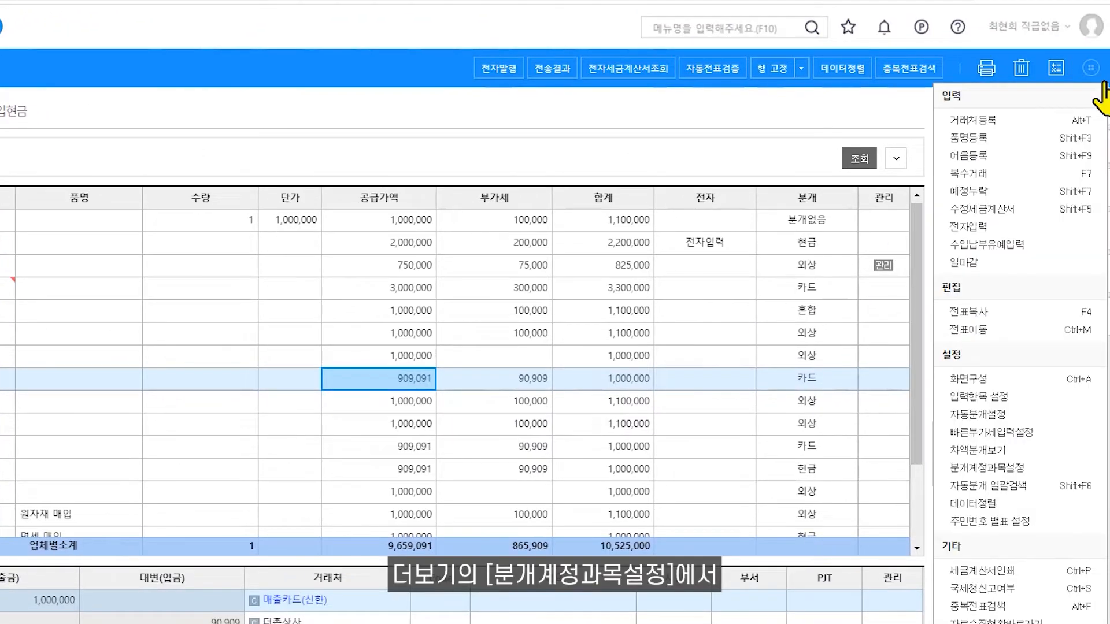
click(1027, 467)
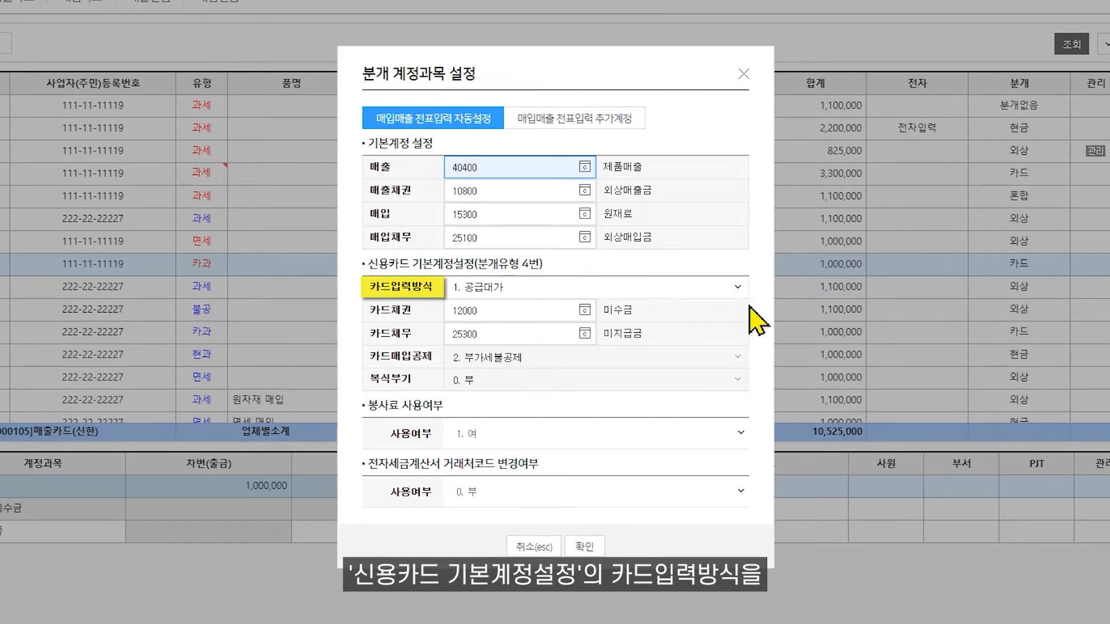
click(740, 289)
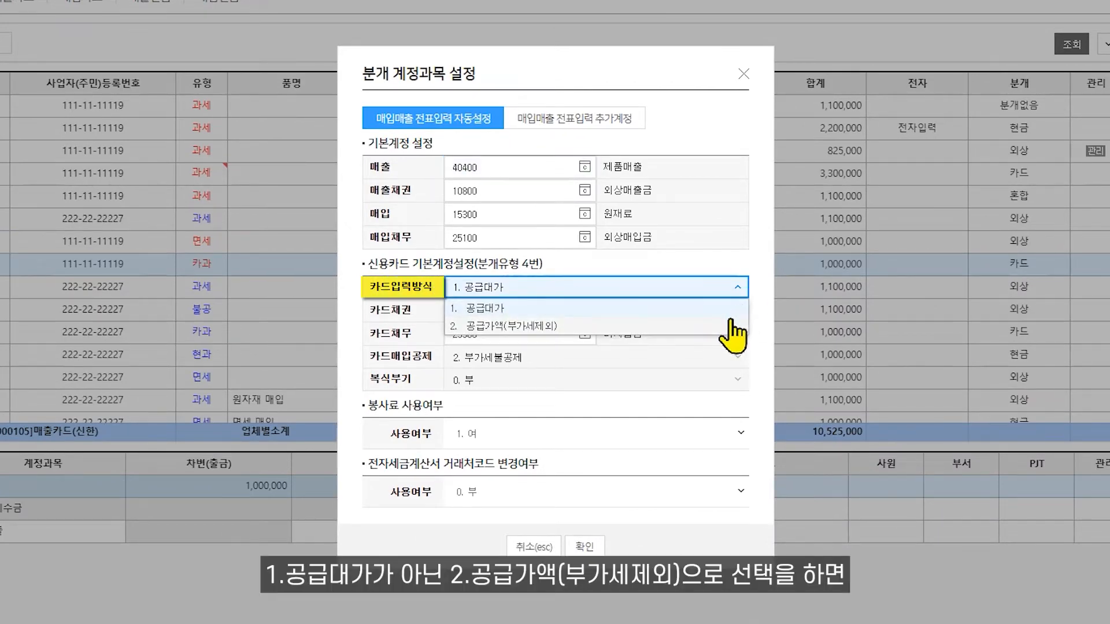
click(695, 326)
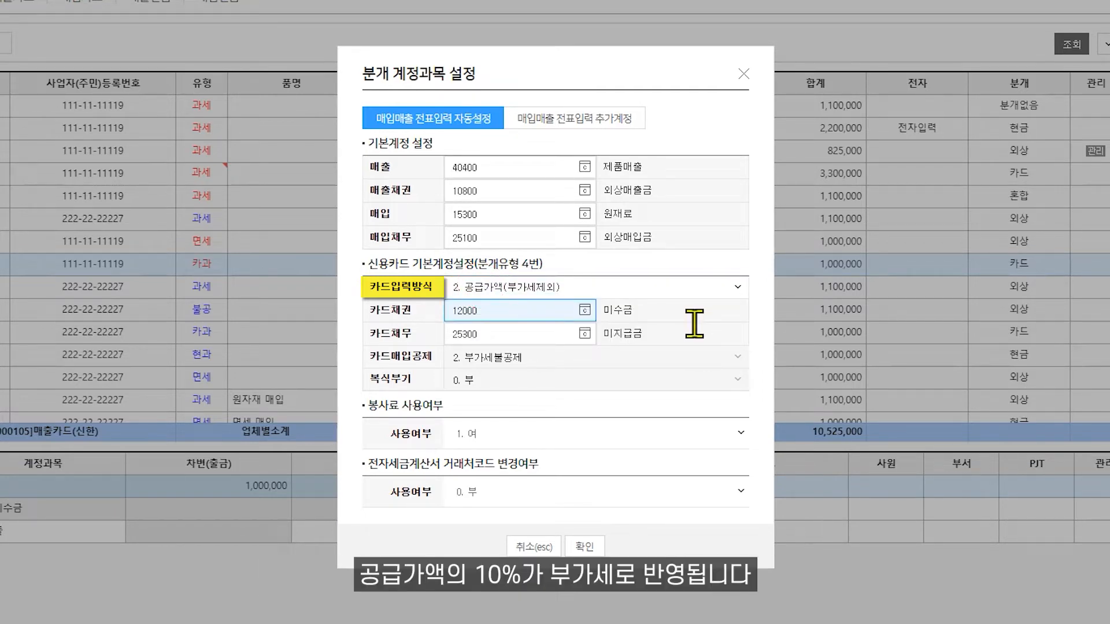
click(527, 546)
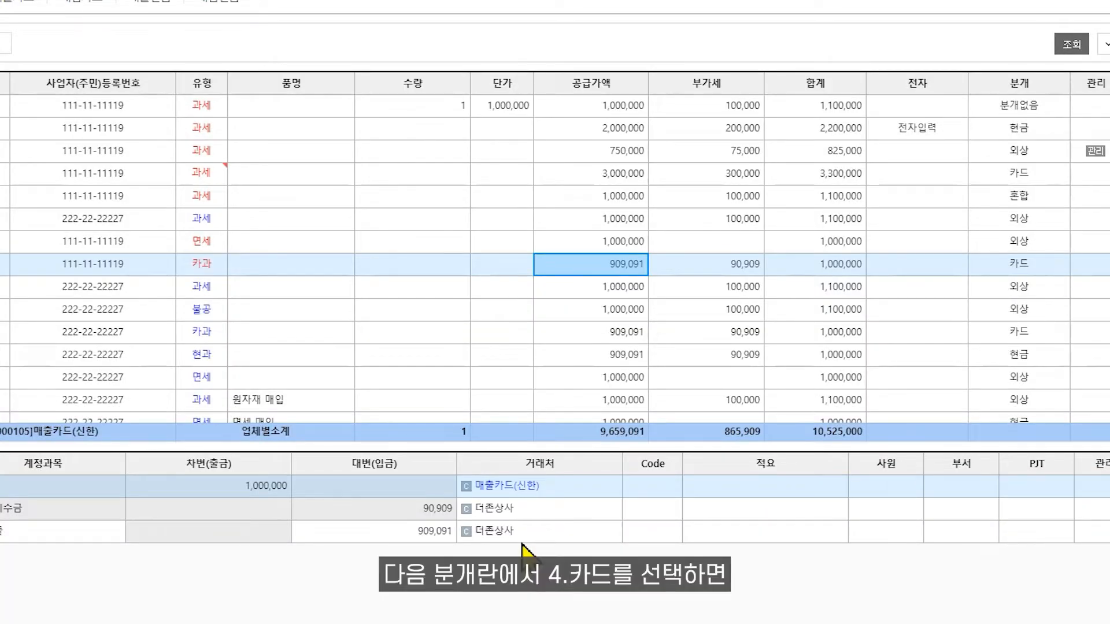
- Examine the 유형, 전자 and 분개 fields and the 외상매입금 journal line of the 강촌물류 51.과세 purchase voucher
click(1061, 270)
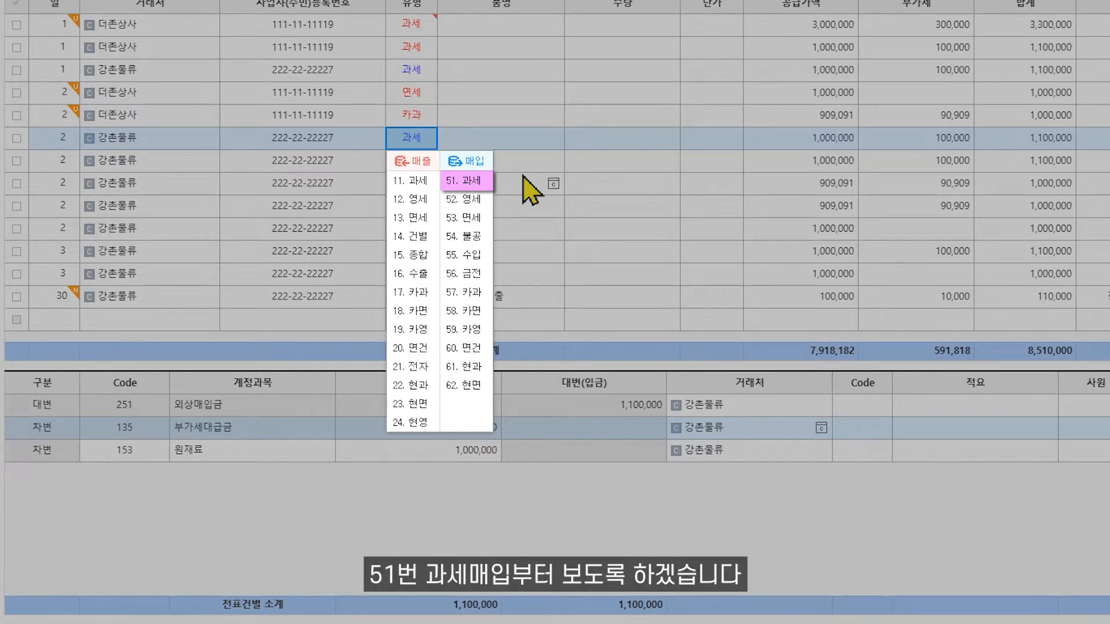
key(Escape)
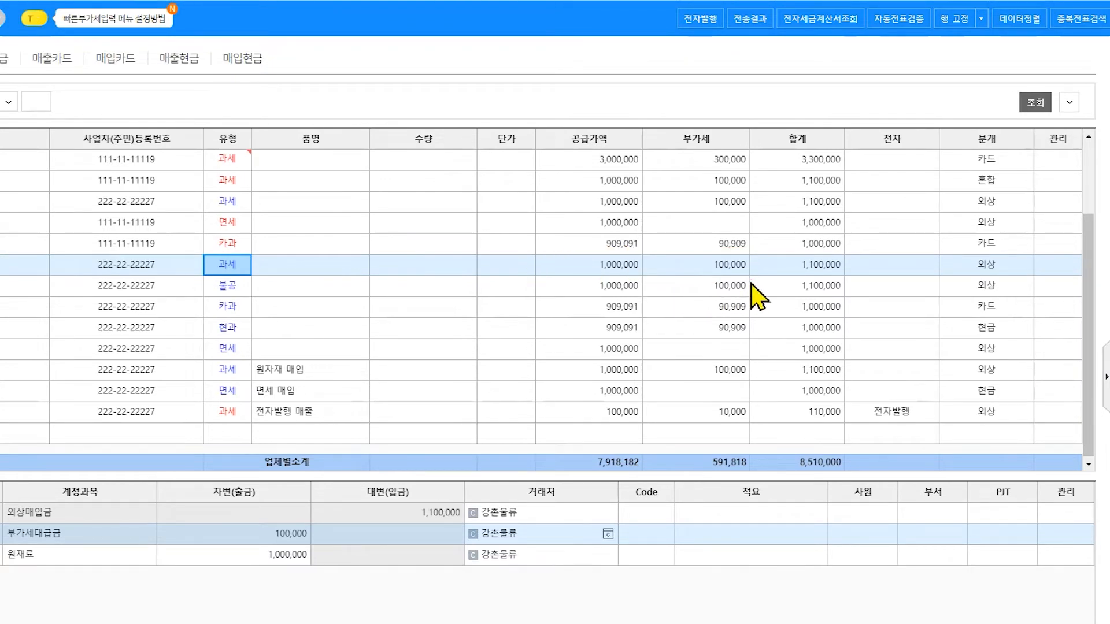
click(893, 274)
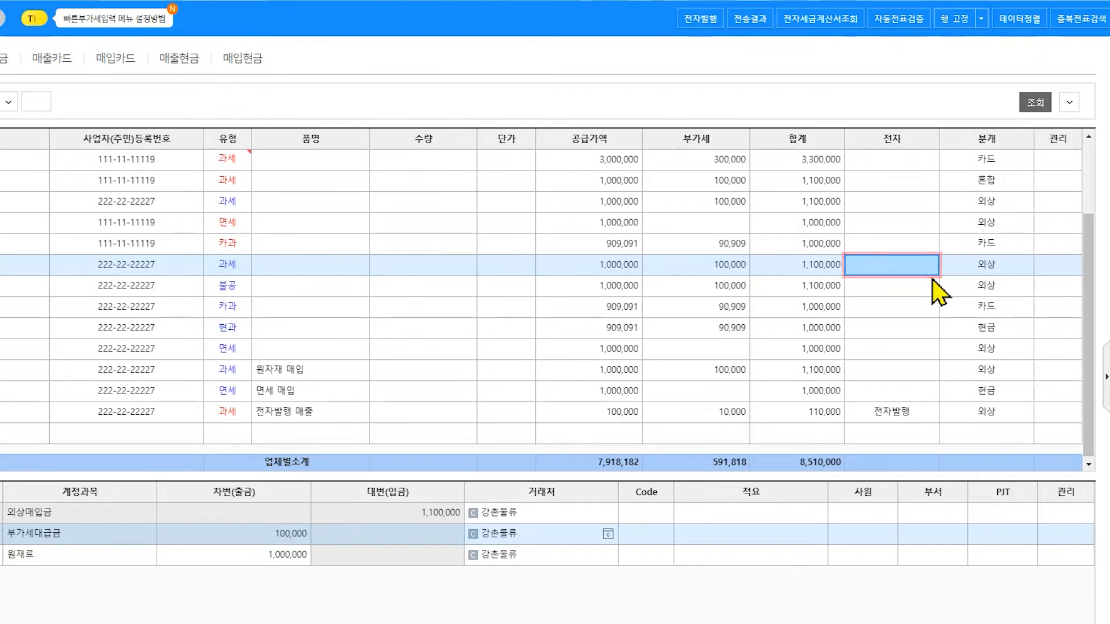
click(979, 267)
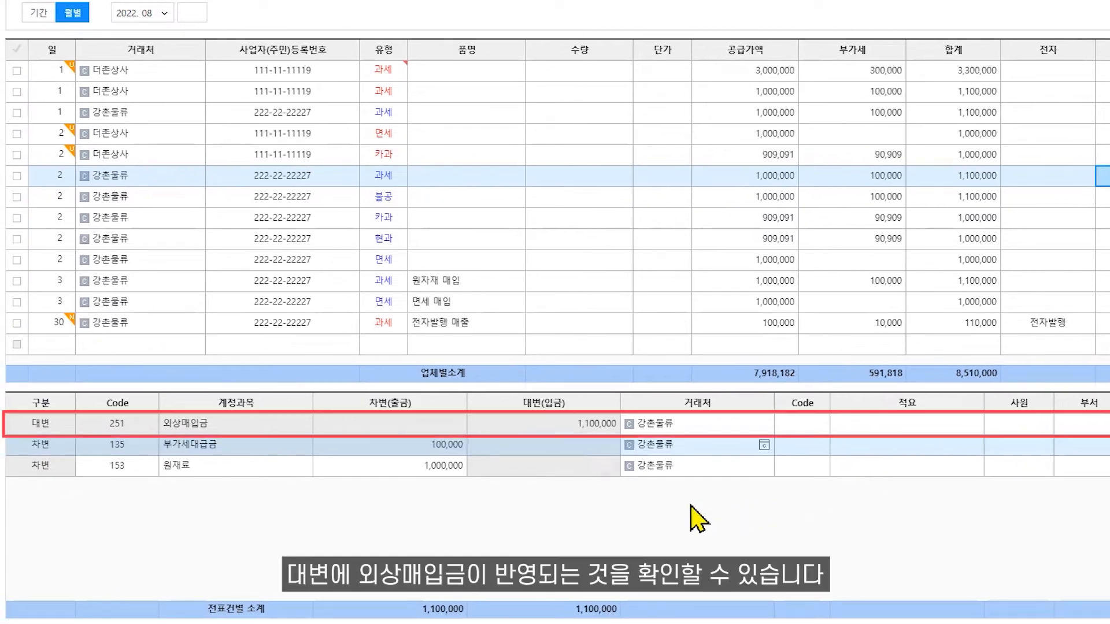
click(698, 429)
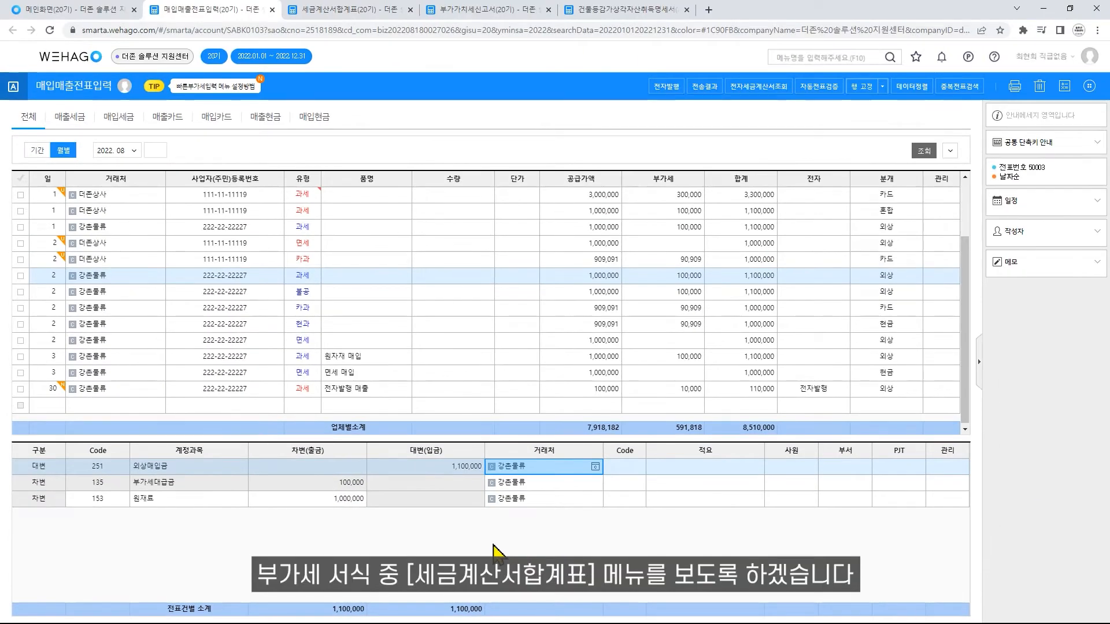
- Load the 세금계산서합계표 for 2022.07 to 2022.09, reflecting the voucher data anew over the saved data
click(353, 10)
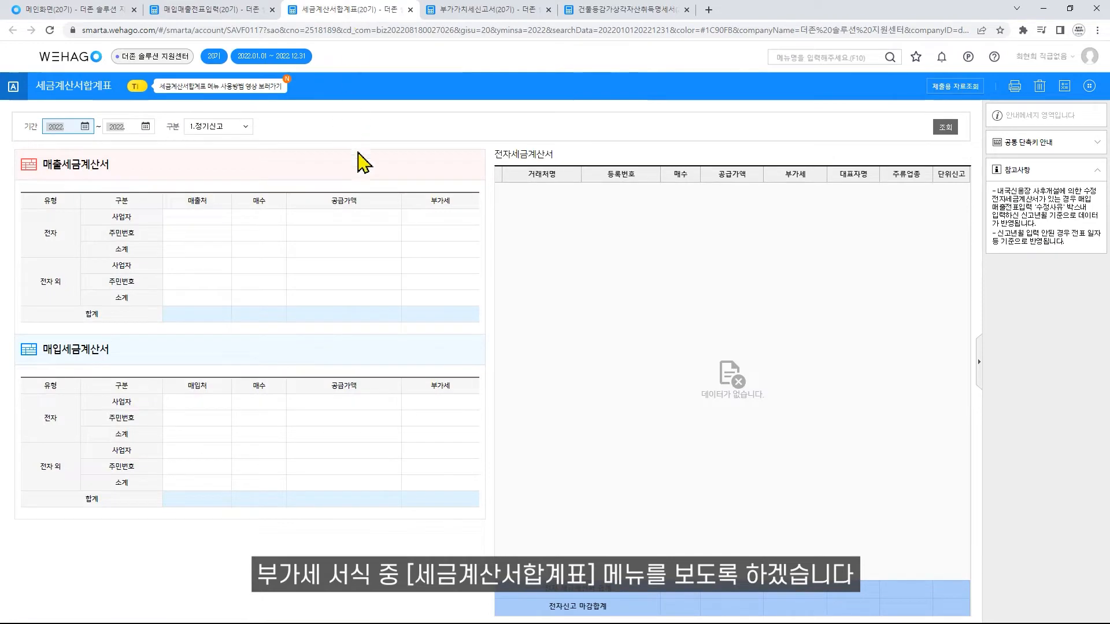
text(0709)
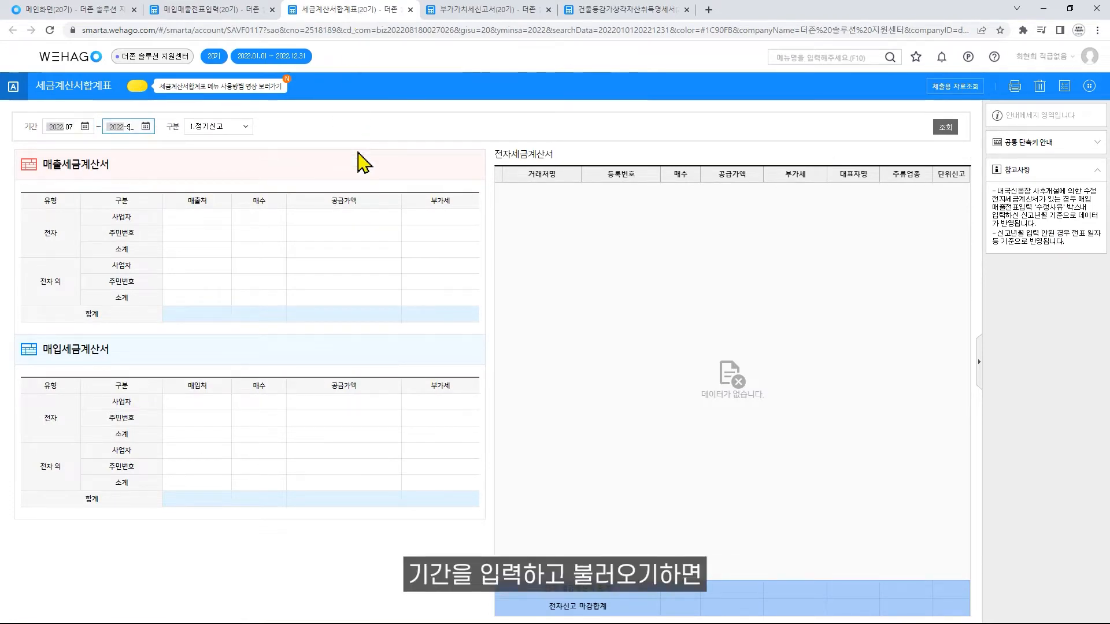
key(Return)
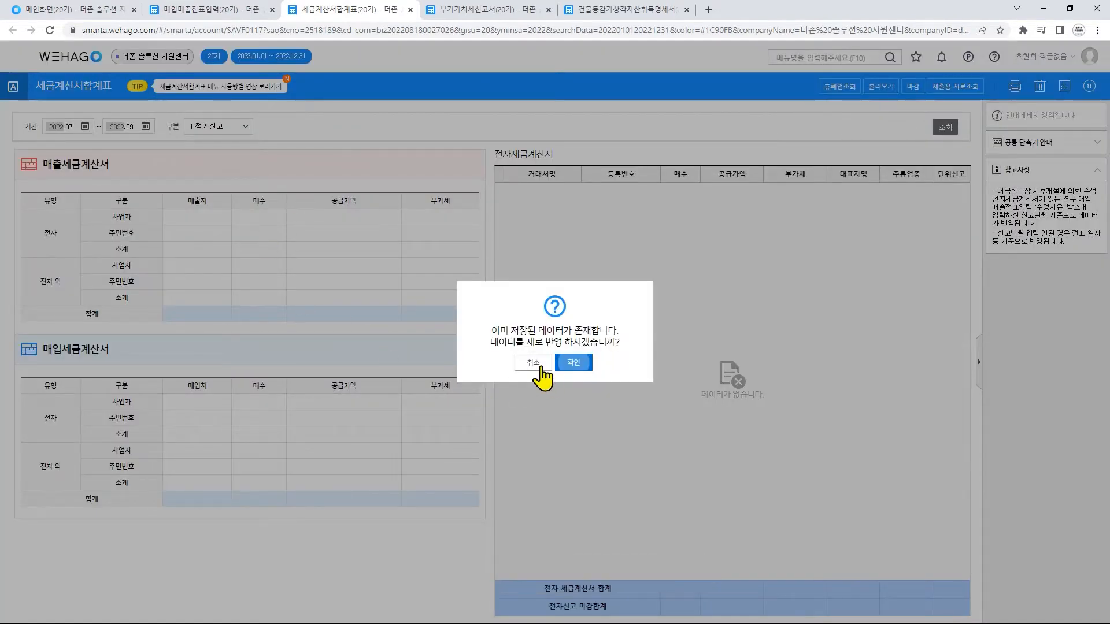
click(559, 365)
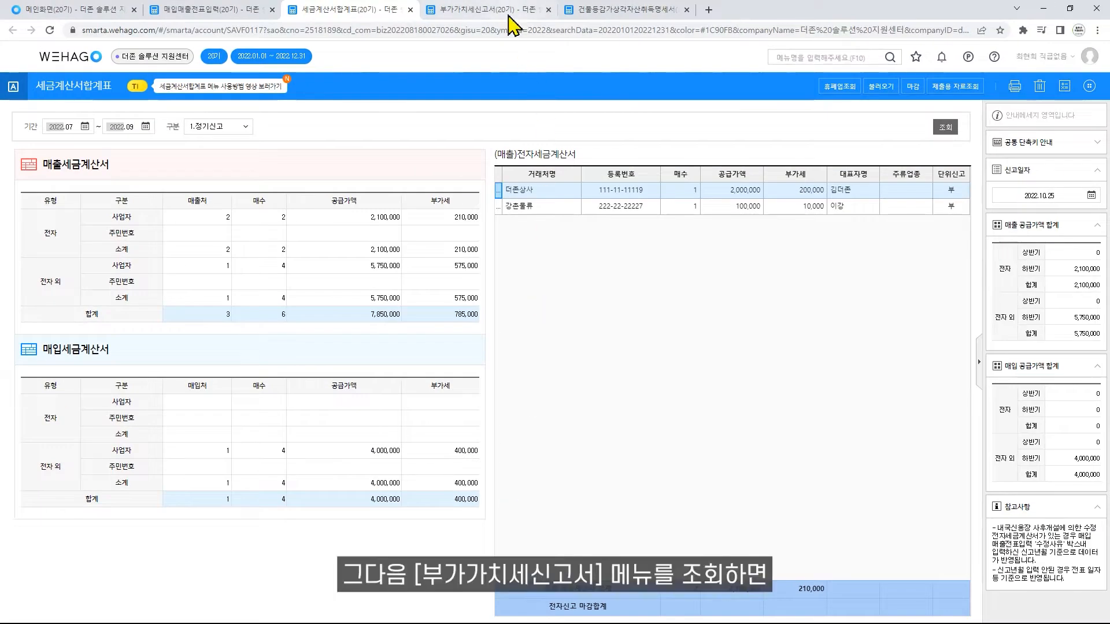
- Load the 부가가치세신고서 anew for 2022.07.01 to 2022.09.30 and check its 일반매입 and 고정자산매입 rows
click(510, 16)
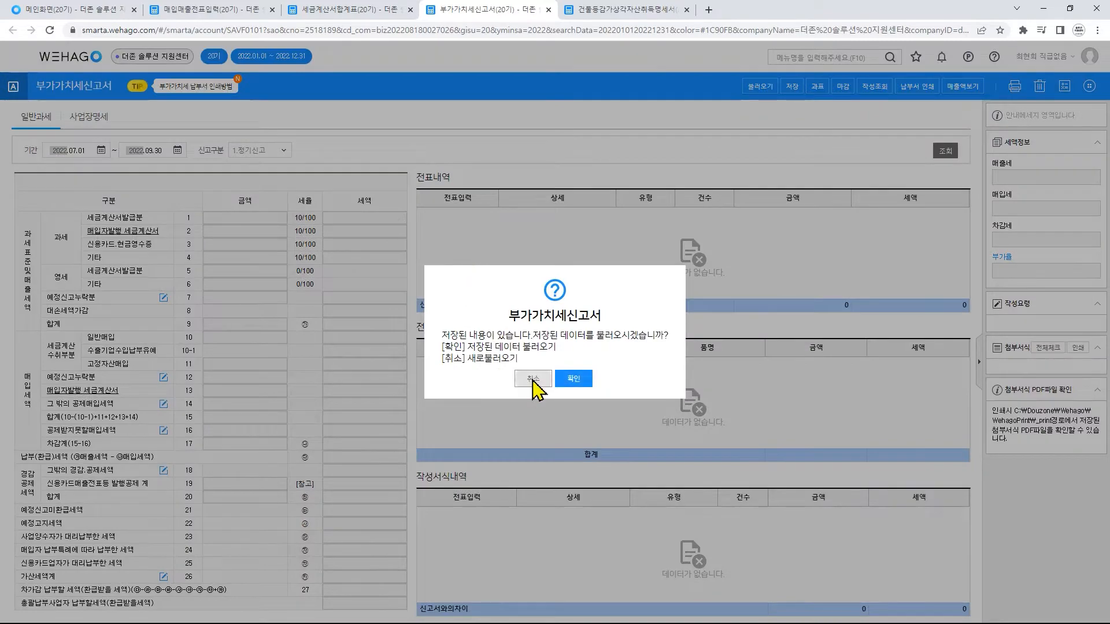
click(533, 379)
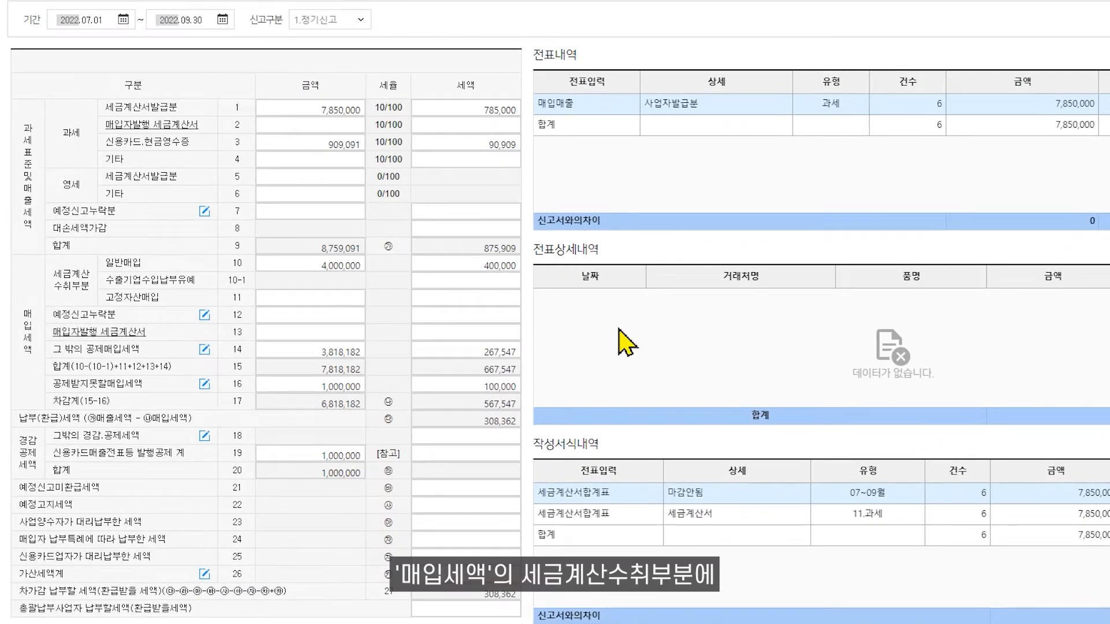
click(355, 264)
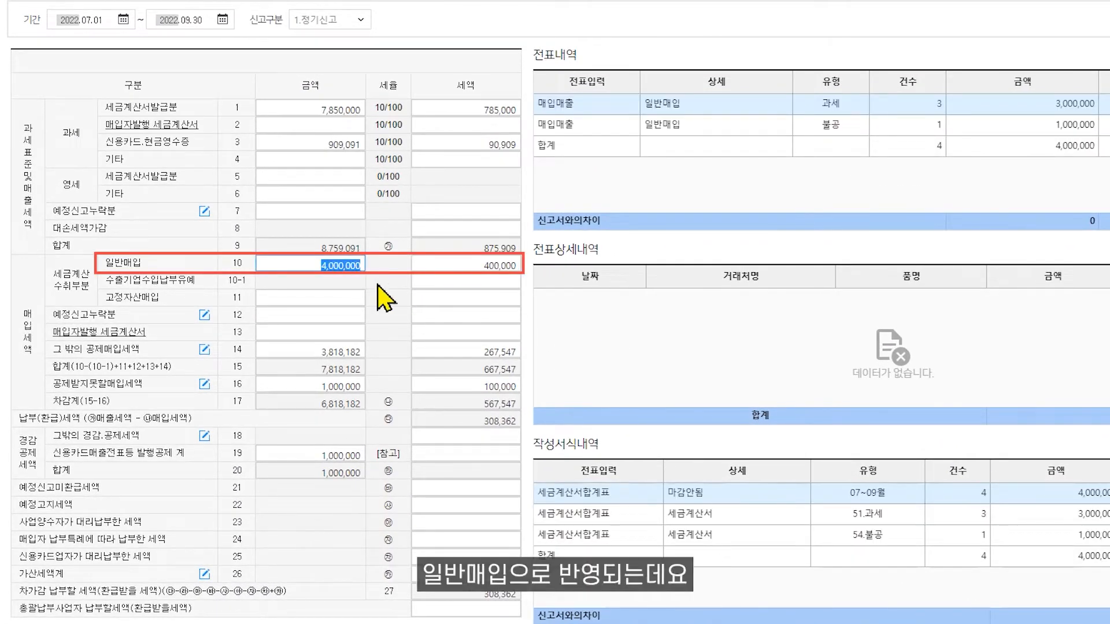
click(377, 285)
click(353, 304)
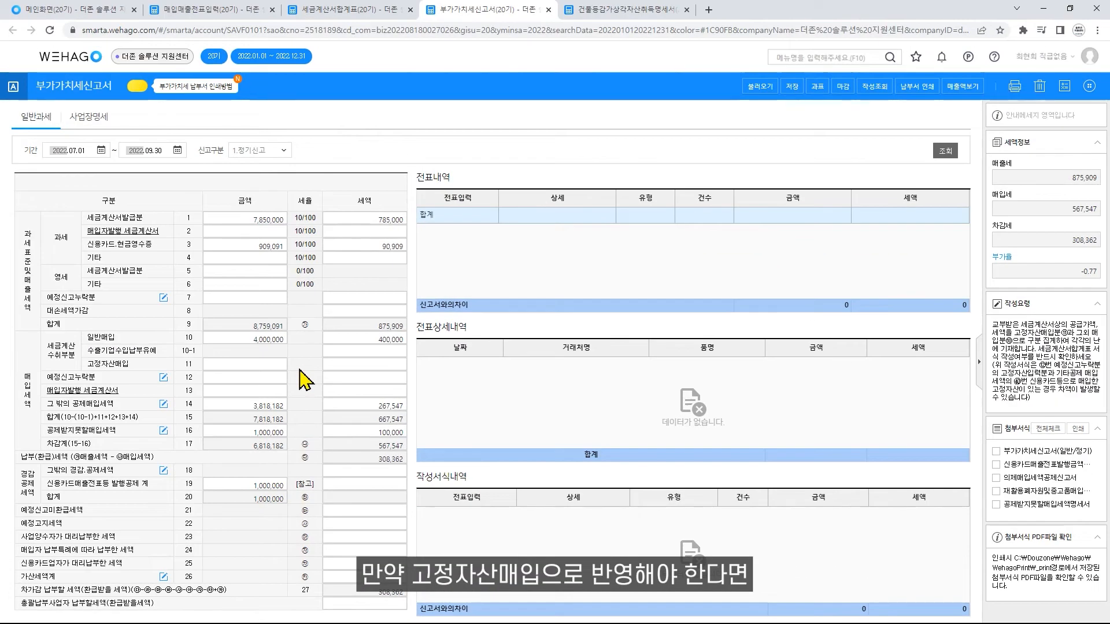
- Change the 원재료 journal line of the 강촌물류 과세 purchase voucher to account 212 비품
click(228, 10)
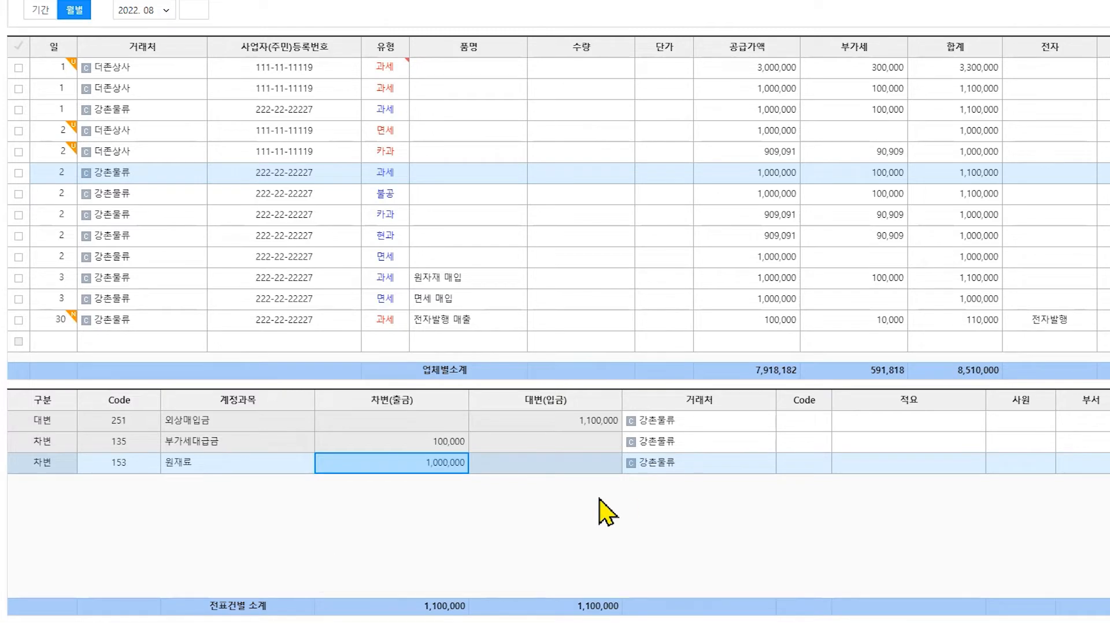
click(133, 465)
key(F2)
text(212)
click(739, 443)
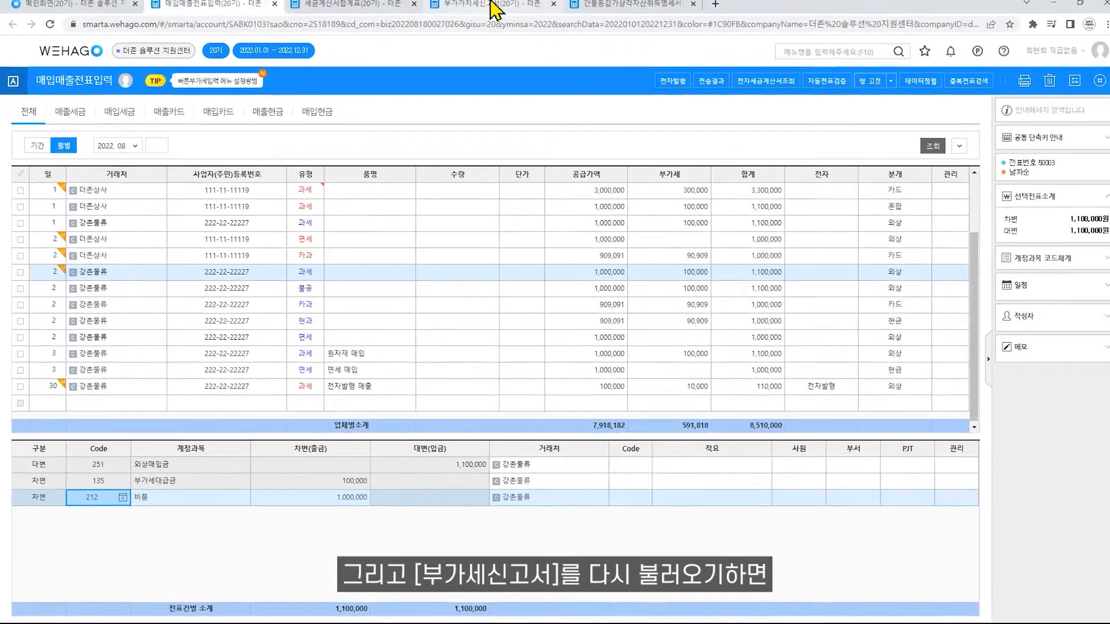
- Reload the 부가가치세신고서 from the vouchers and related forms, and check the 고정자산매입 amount
click(491, 5)
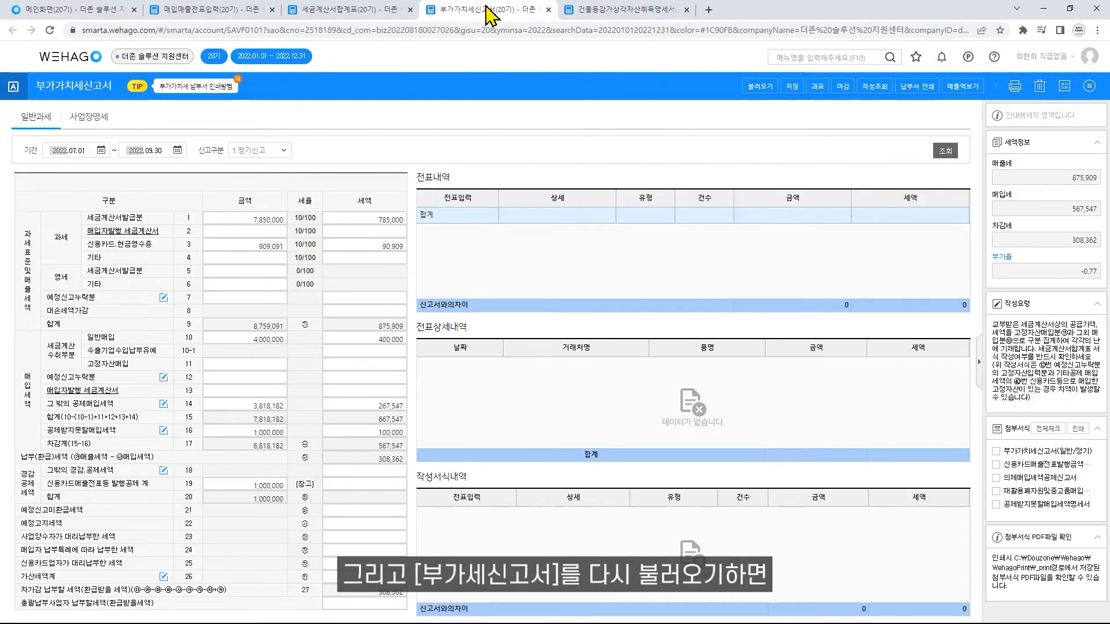
click(755, 94)
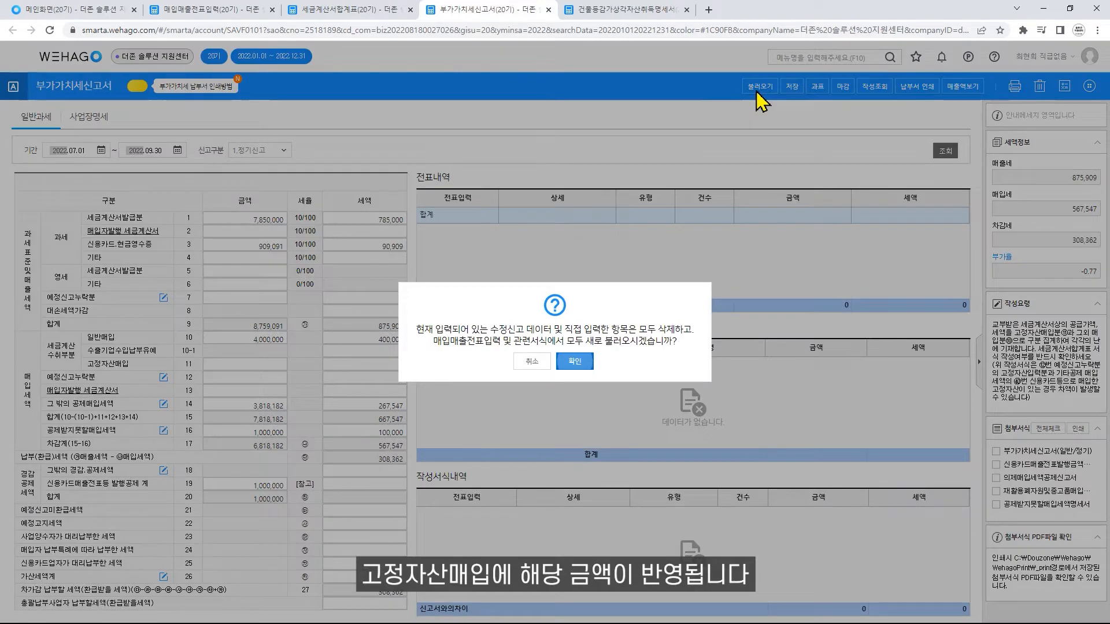
click(574, 363)
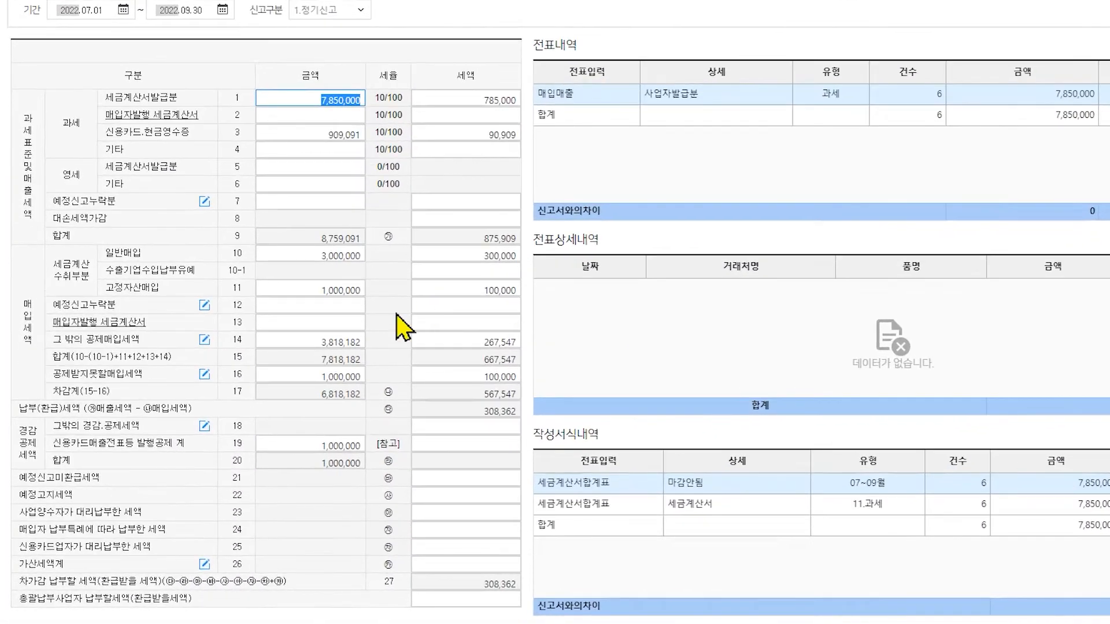
click(277, 364)
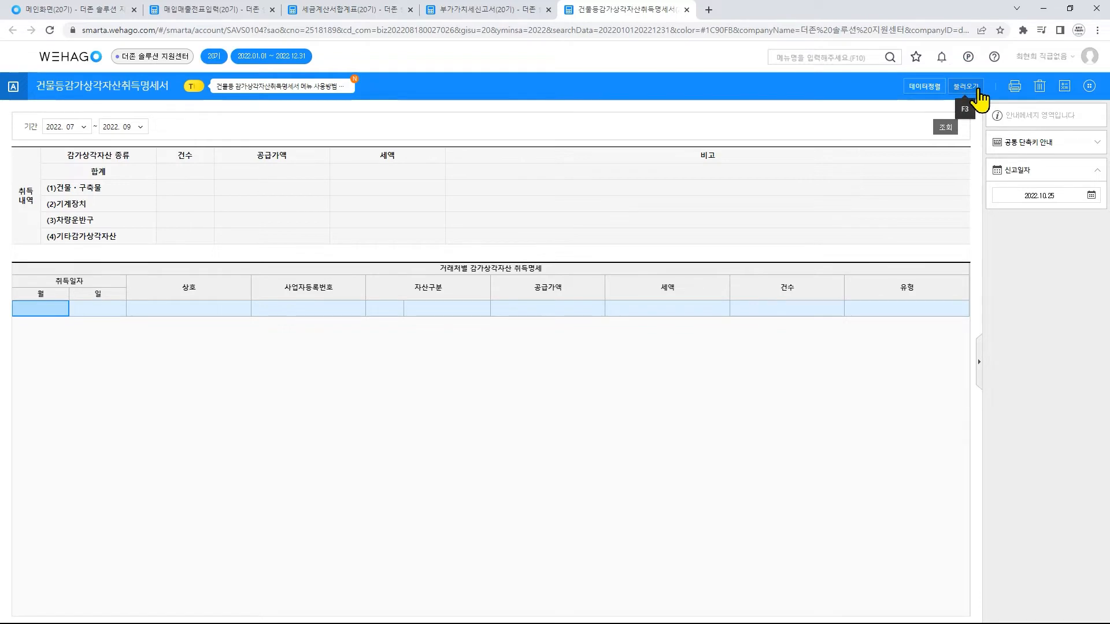
- Load the vouchers into the 건물등감가상각자산취득명세서 for 2022.07 to 2022.09, adding account 212 비품 under (4)기타 감가상각자산
click(978, 92)
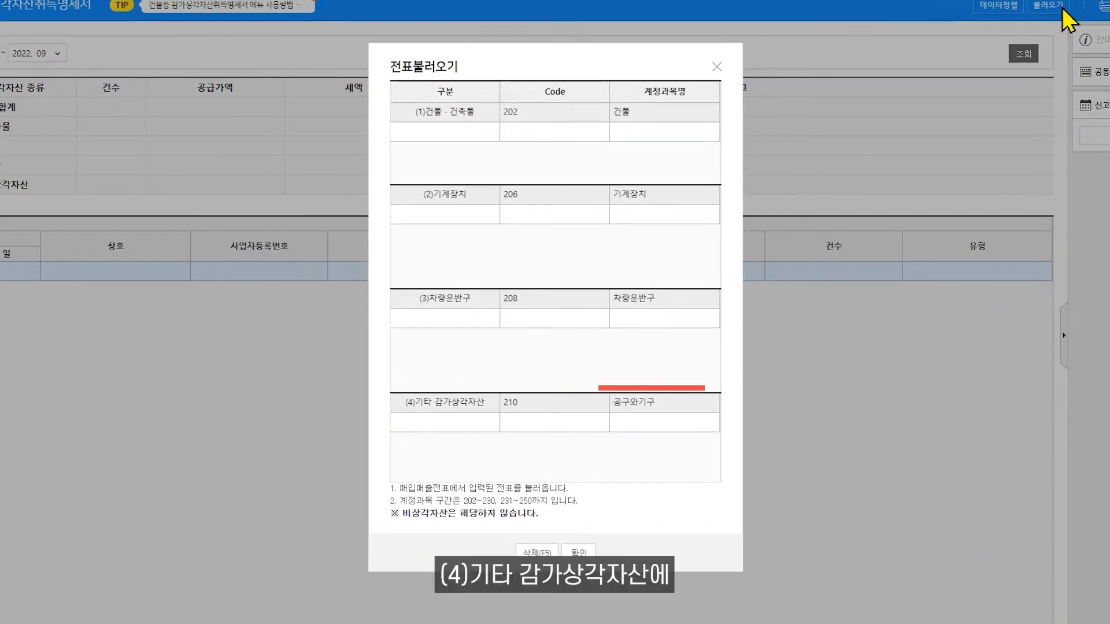
click(530, 424)
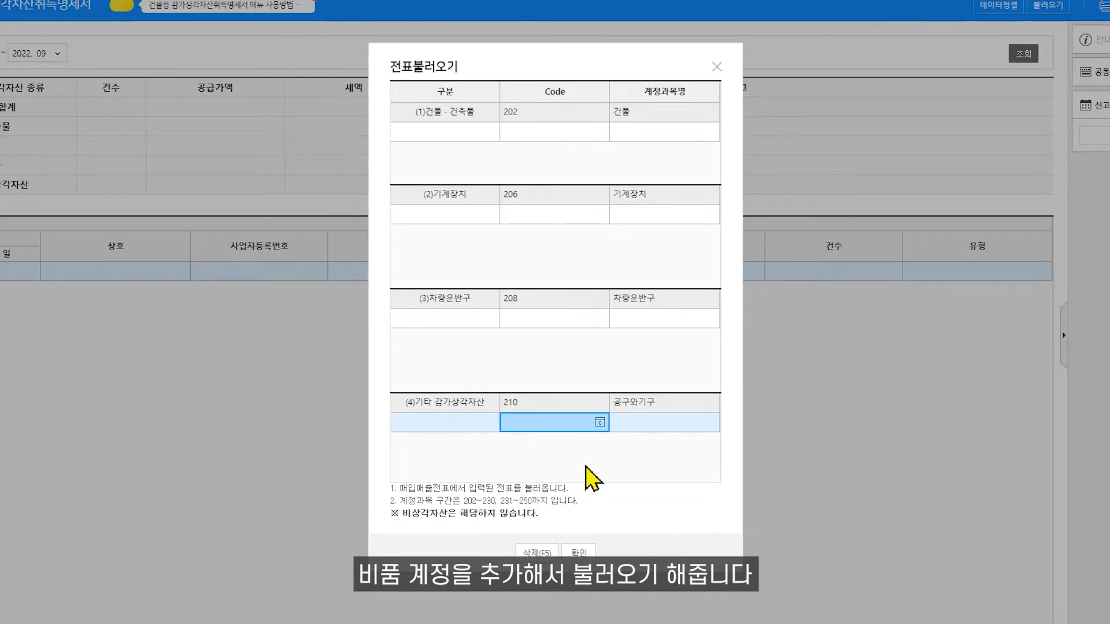
key(F2)
text(212)
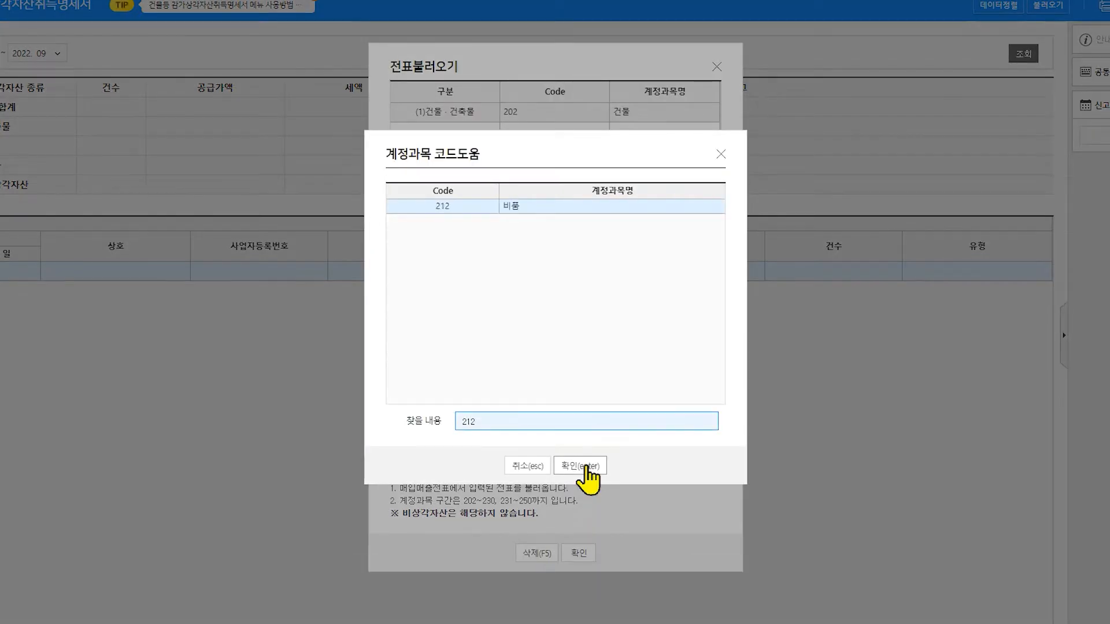
click(585, 468)
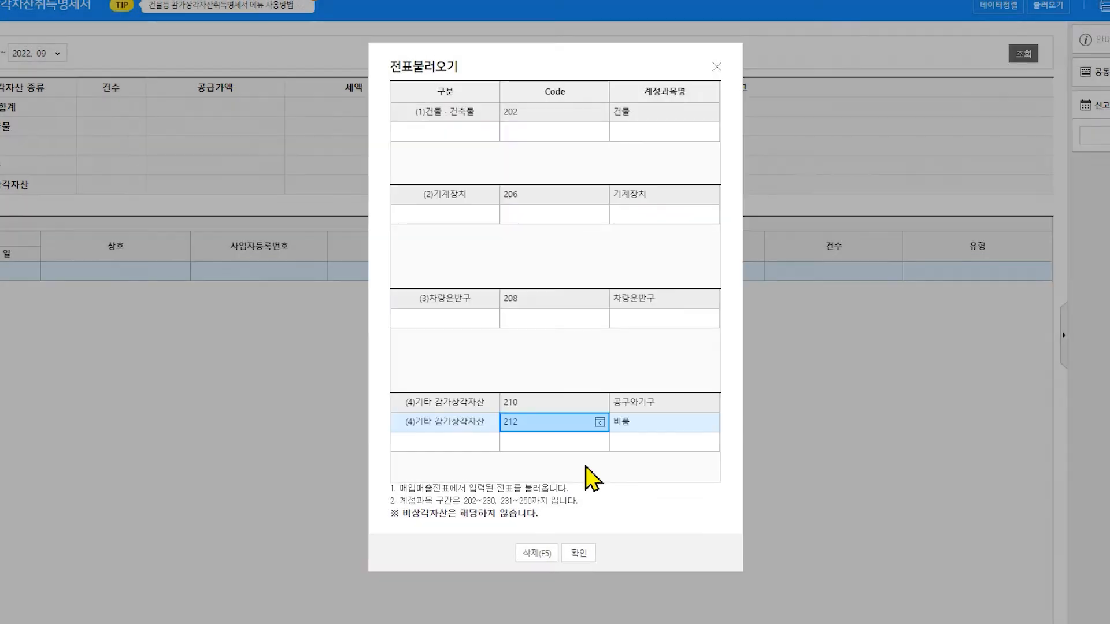
click(578, 553)
click(579, 335)
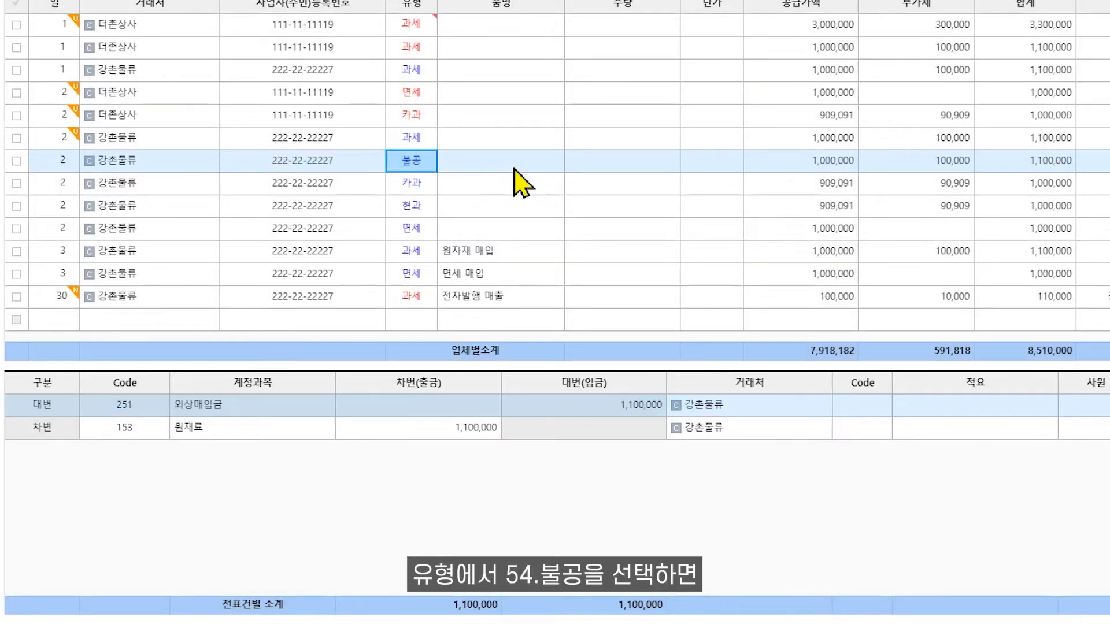
- Examine the 품명, 공급가액 and 부가세 entries of the 강촌물류 불공 purchase voucher
click(479, 168)
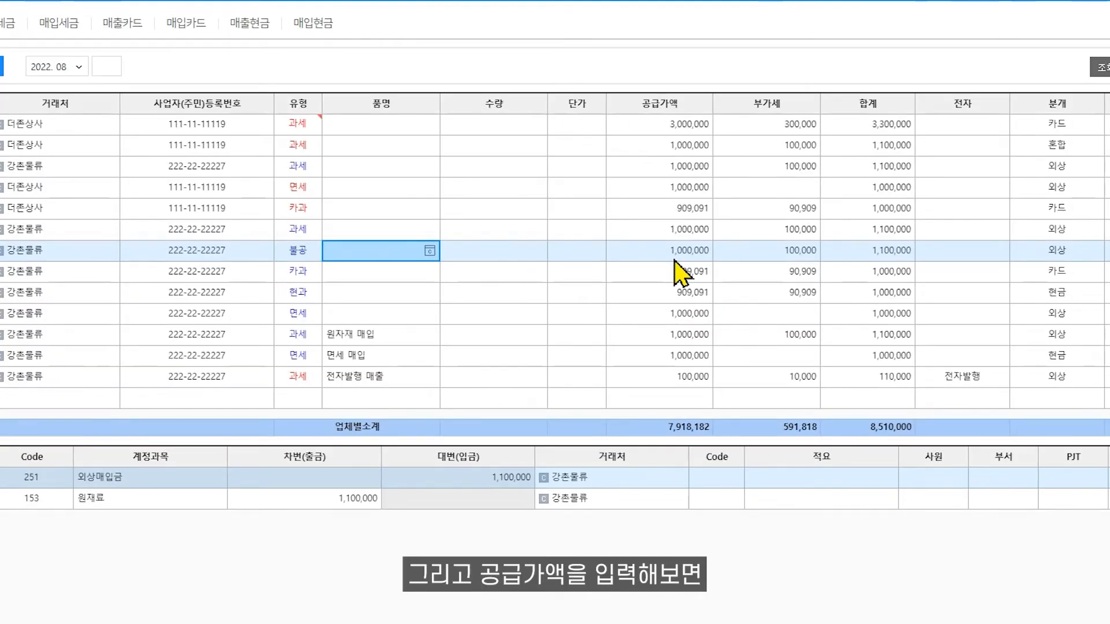
click(674, 260)
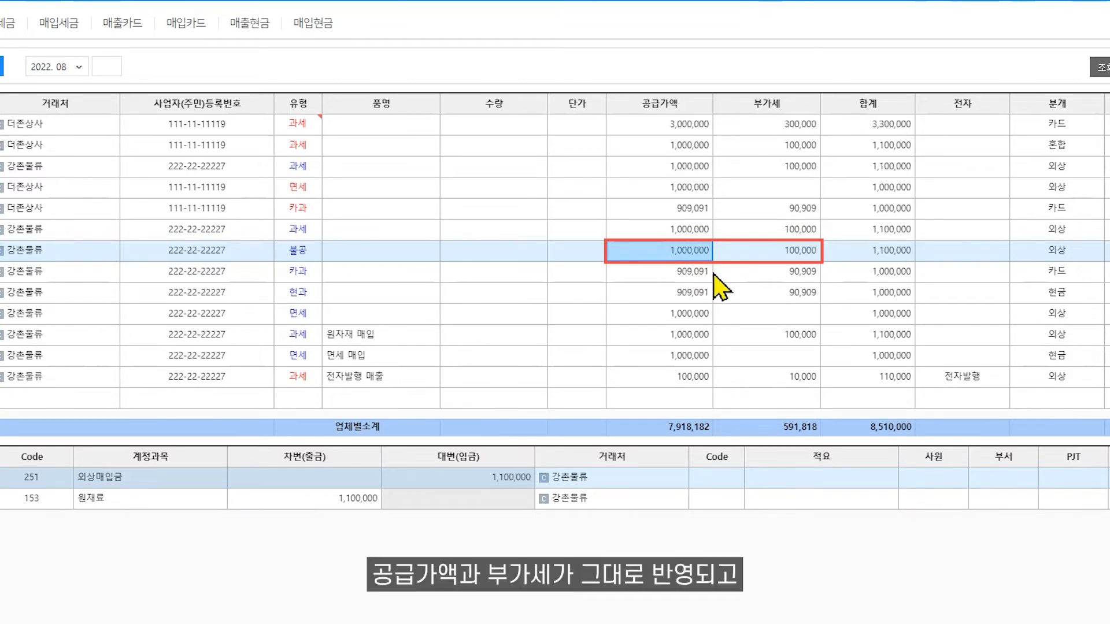
click(793, 259)
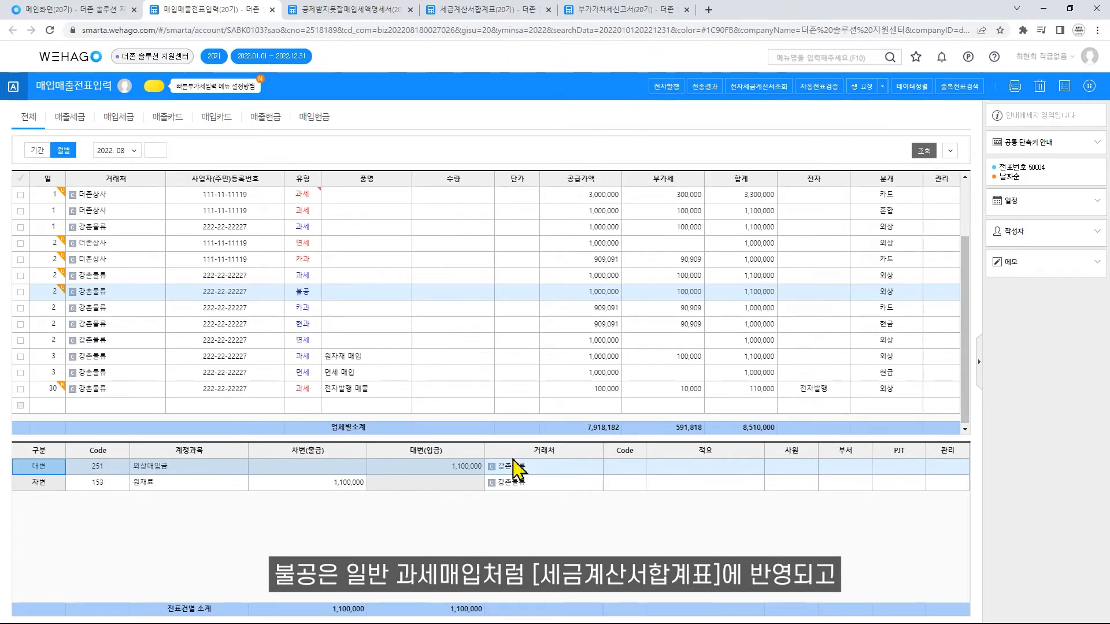
- In the 부가가치세신고서, check the 불공 voucher under 일반매입 and the source of the 공제받지못할매입세액 amount
click(590, 10)
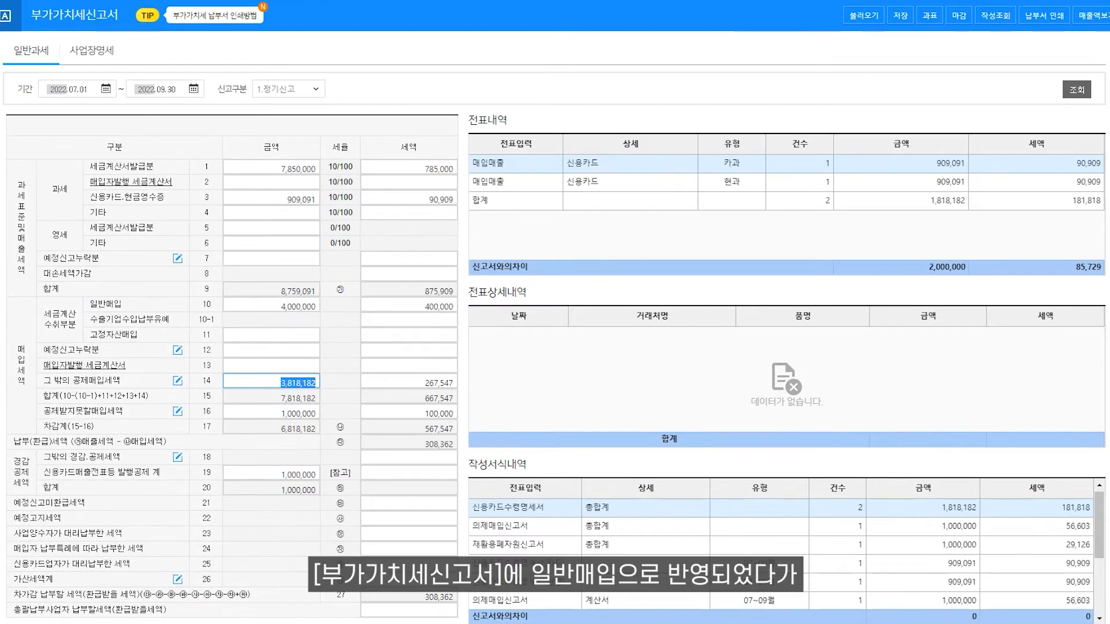
click(298, 314)
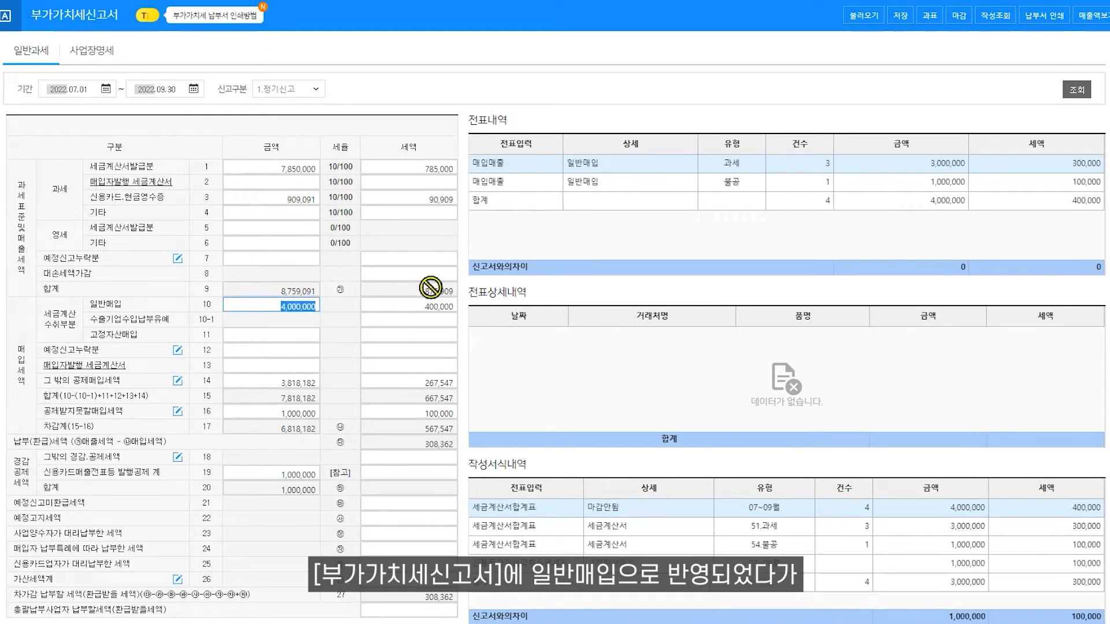
click(730, 184)
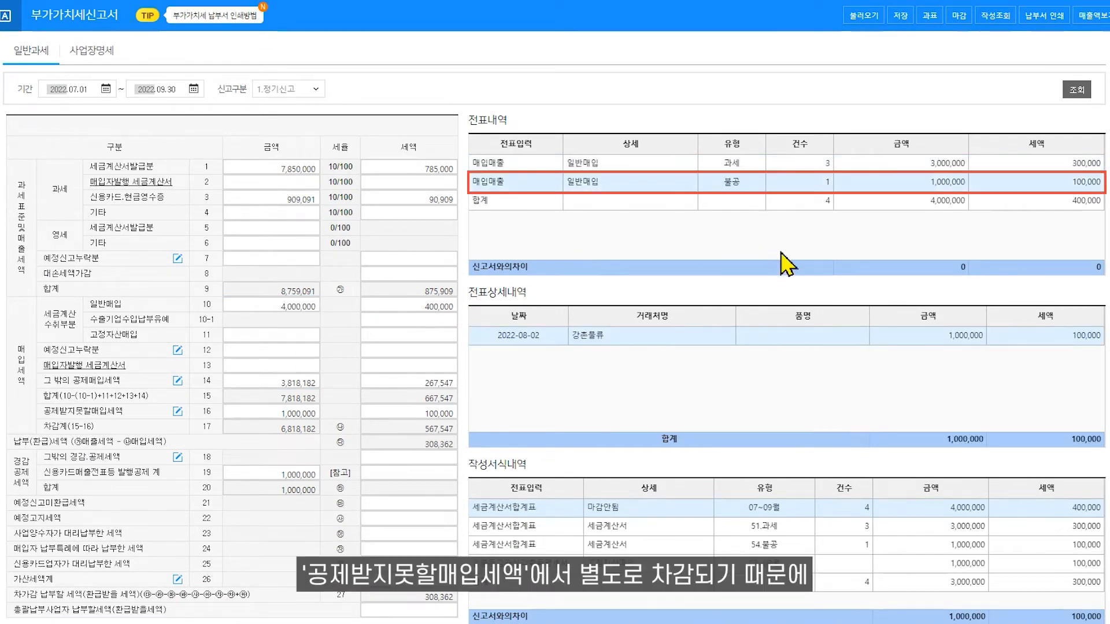
click(306, 415)
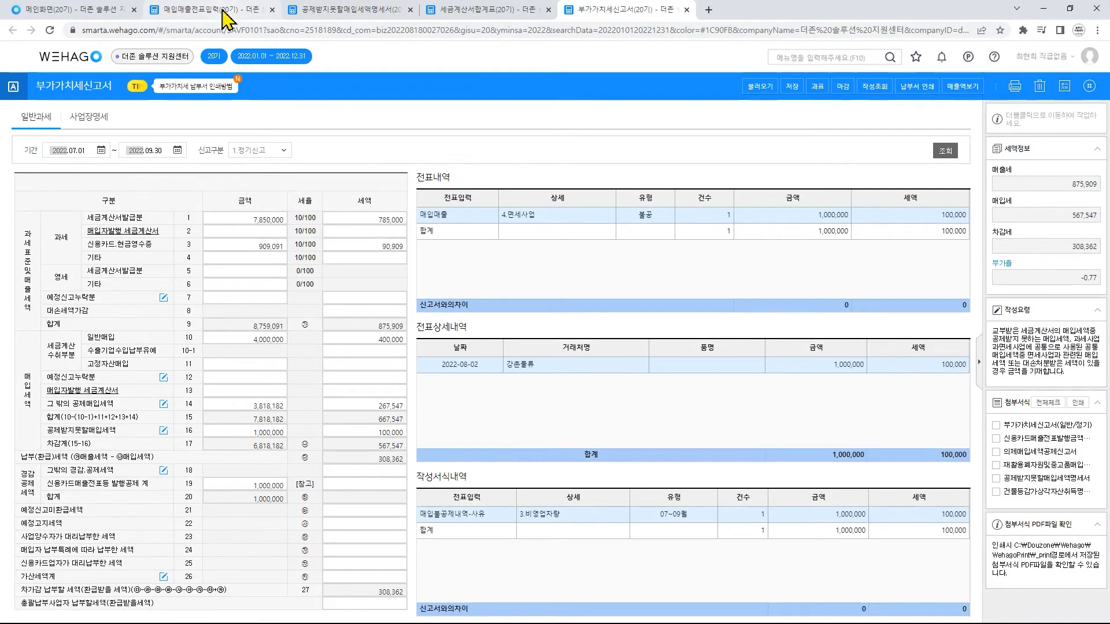
- Return to 매입매출전표입력 and view the selectable card vendors for the 카과 purchase voucher, leaving its card company as is
click(223, 13)
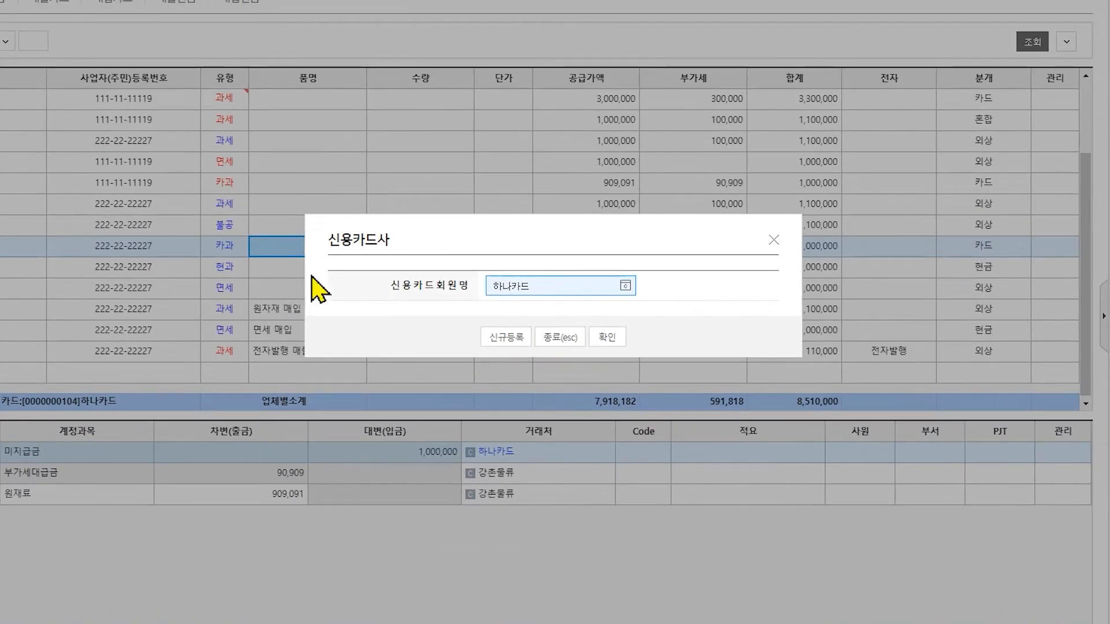
click(627, 284)
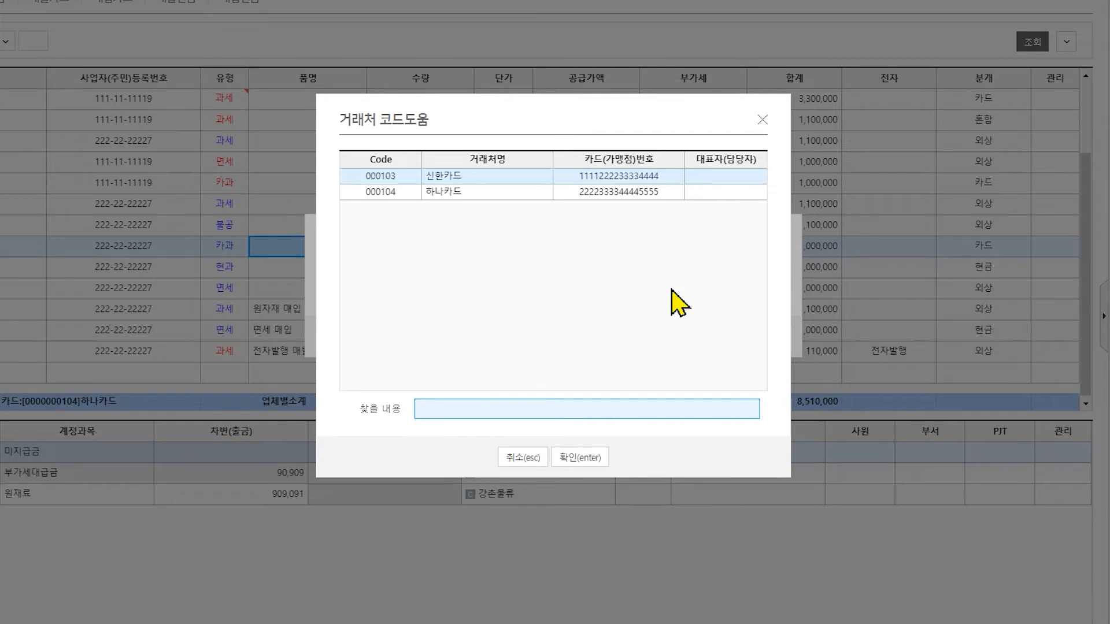
click(762, 120)
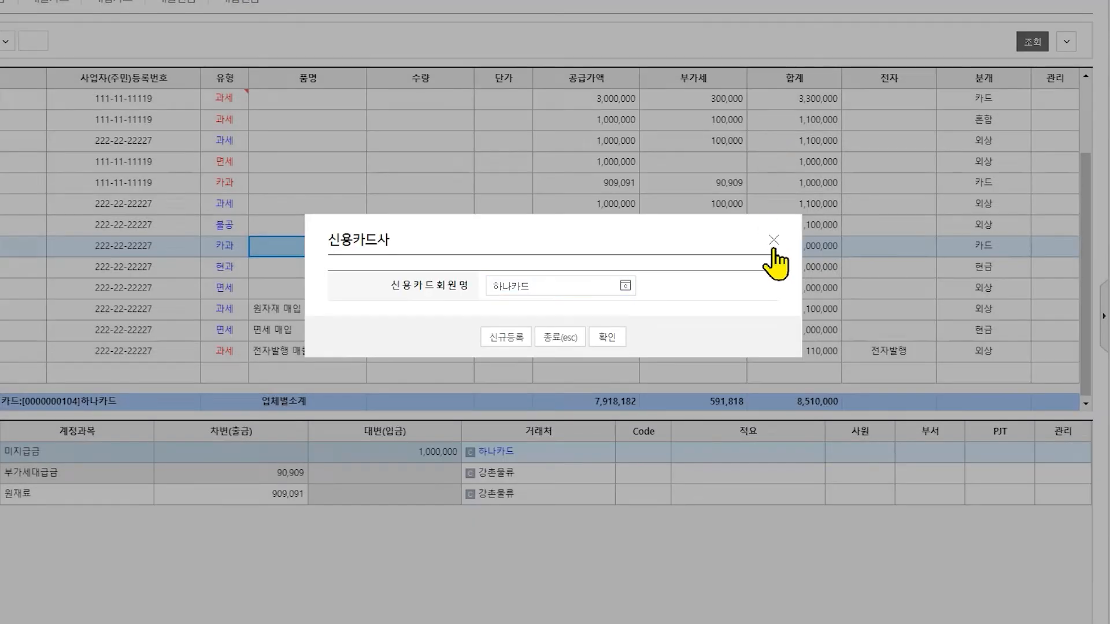
click(774, 241)
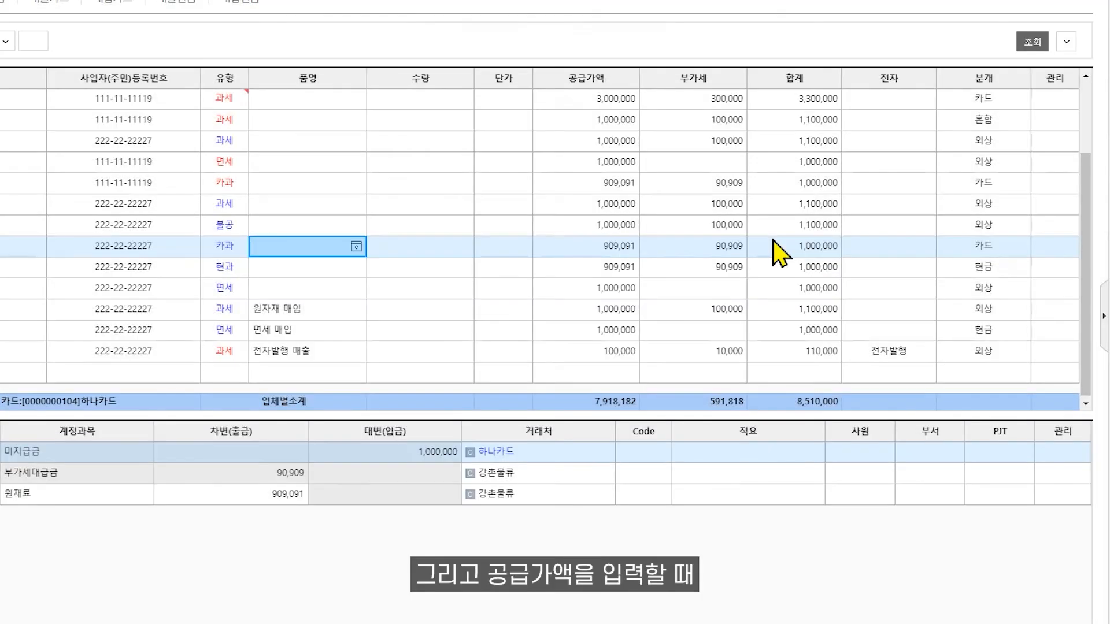
- Examine the 공급가액, 부가세 and 분개 entries of the 카과 purchase voucher
click(633, 253)
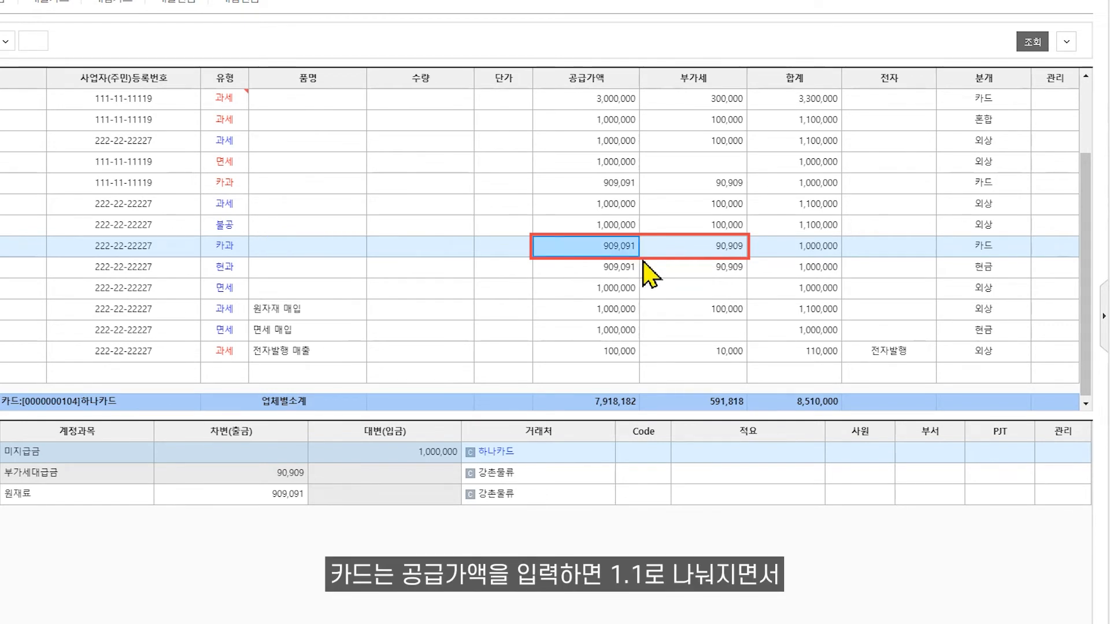
click(685, 254)
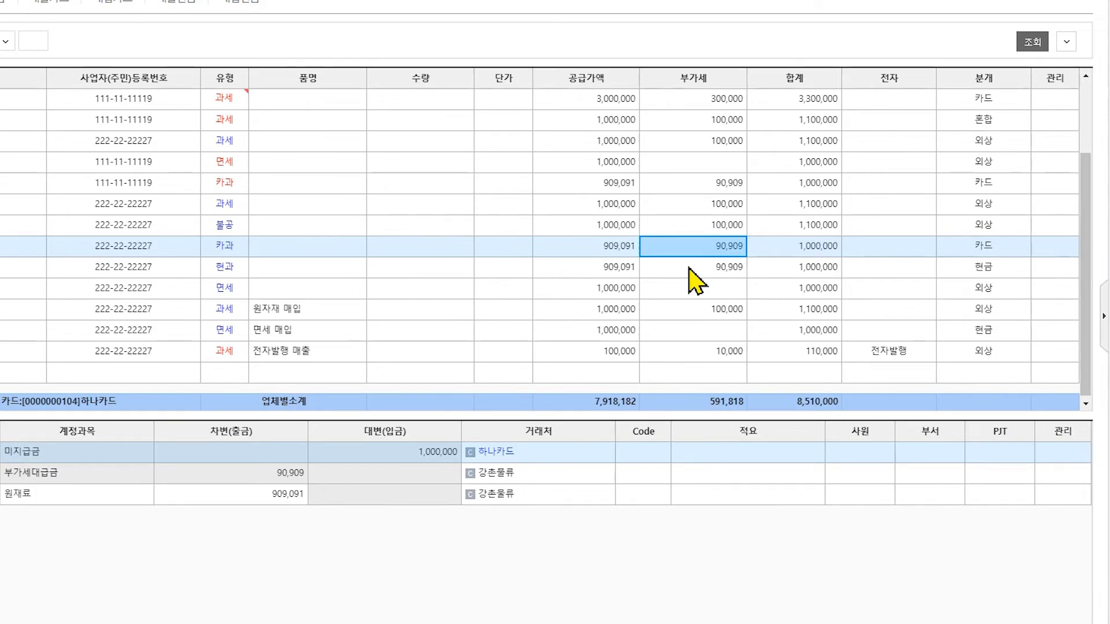
click(1017, 250)
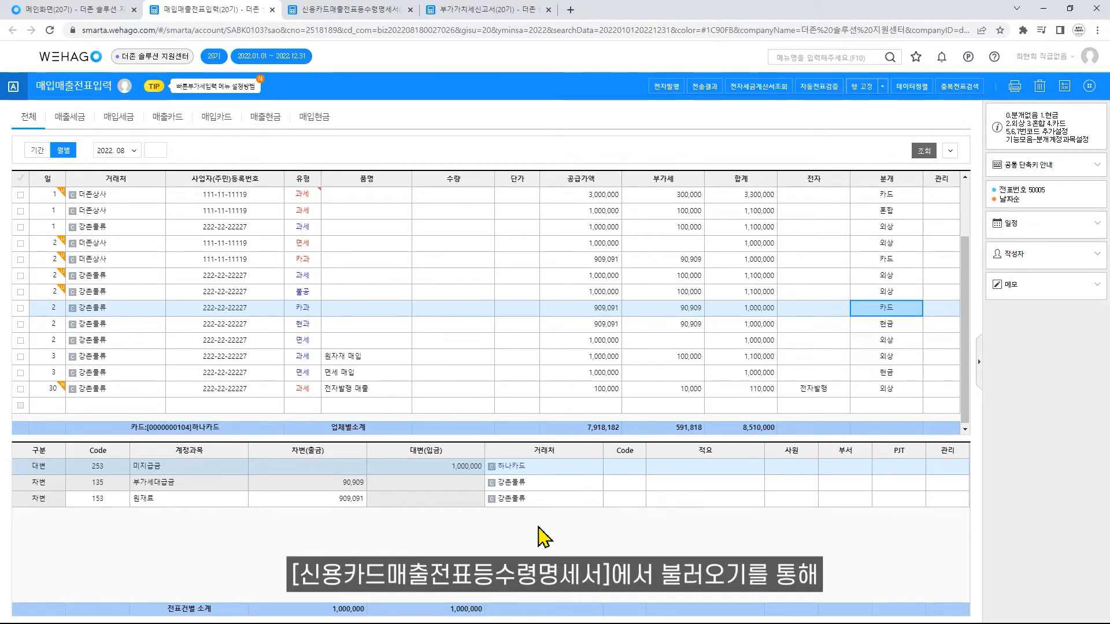
- Load the 신용카드매출전표등수령명세서 for 2022.07 to 2022.09 and check its 사업용 신용카드 amount
click(377, 11)
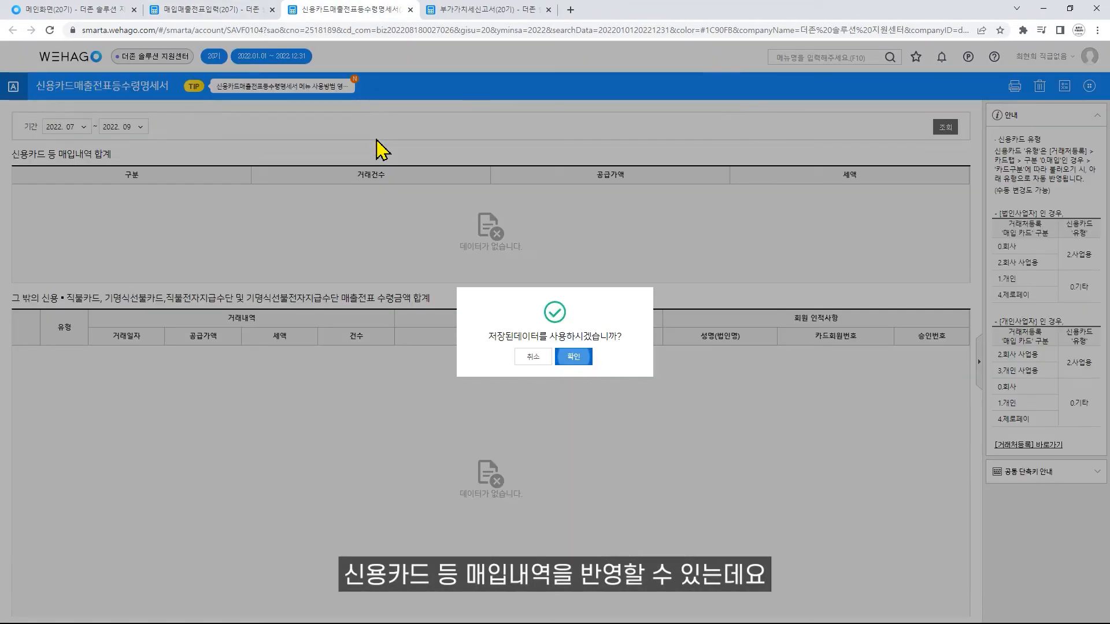
click(532, 356)
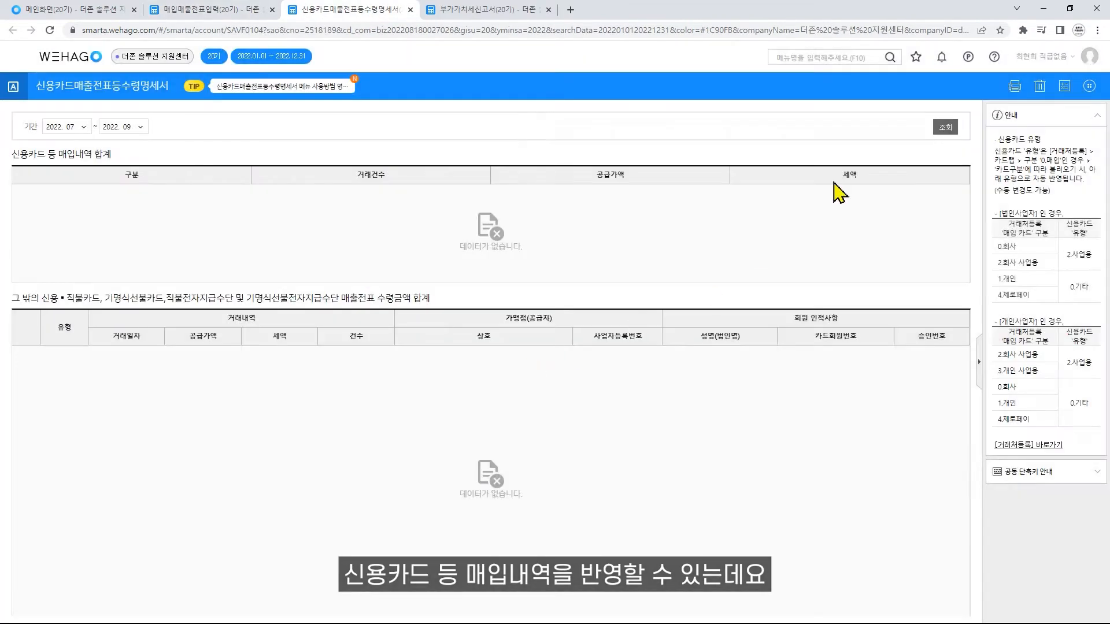
click(574, 357)
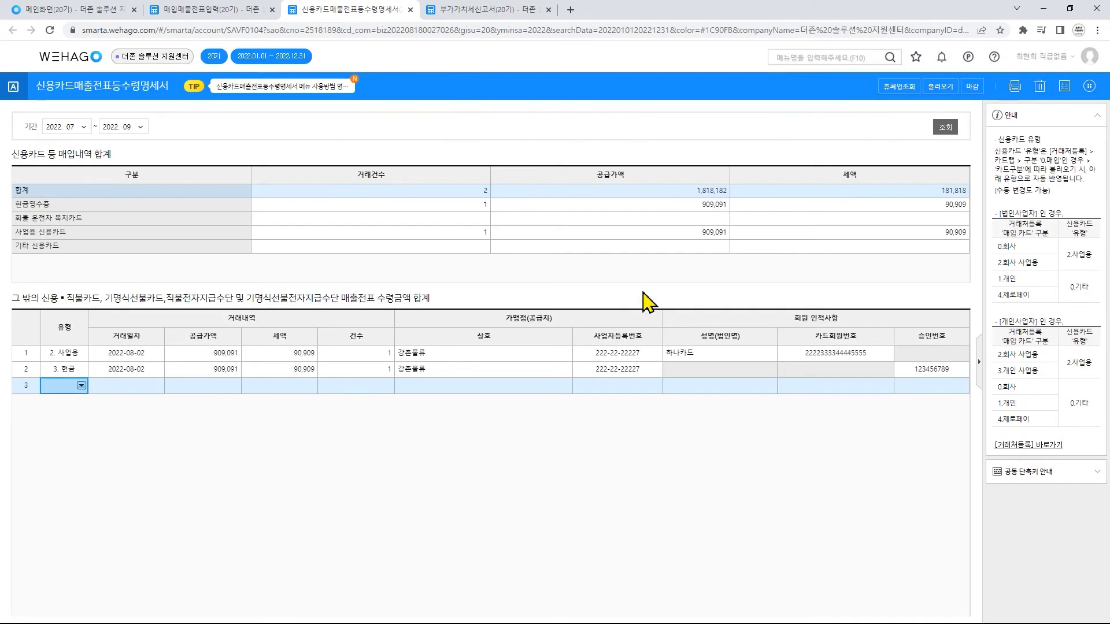
click(705, 232)
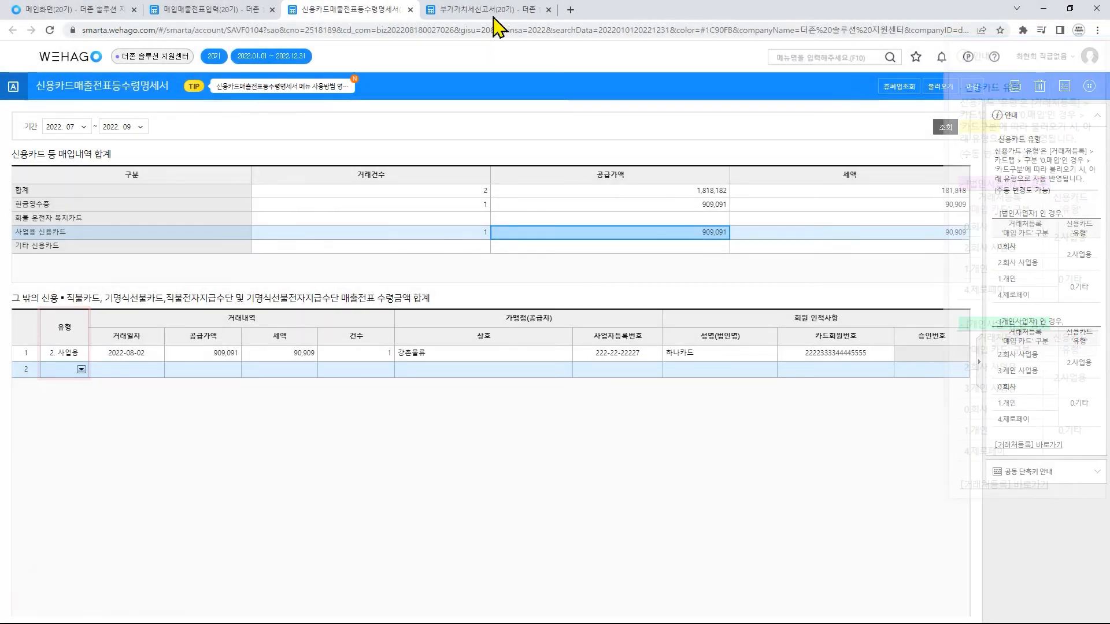
- Load the 부가가치세신고서 anew for 2022.07.01 to 2022.09.30 and check the 그 밖의 공제매입세액 breakdown
click(490, 12)
click(74, 151)
text(07)
key(Return)
text(09)
key(Return)
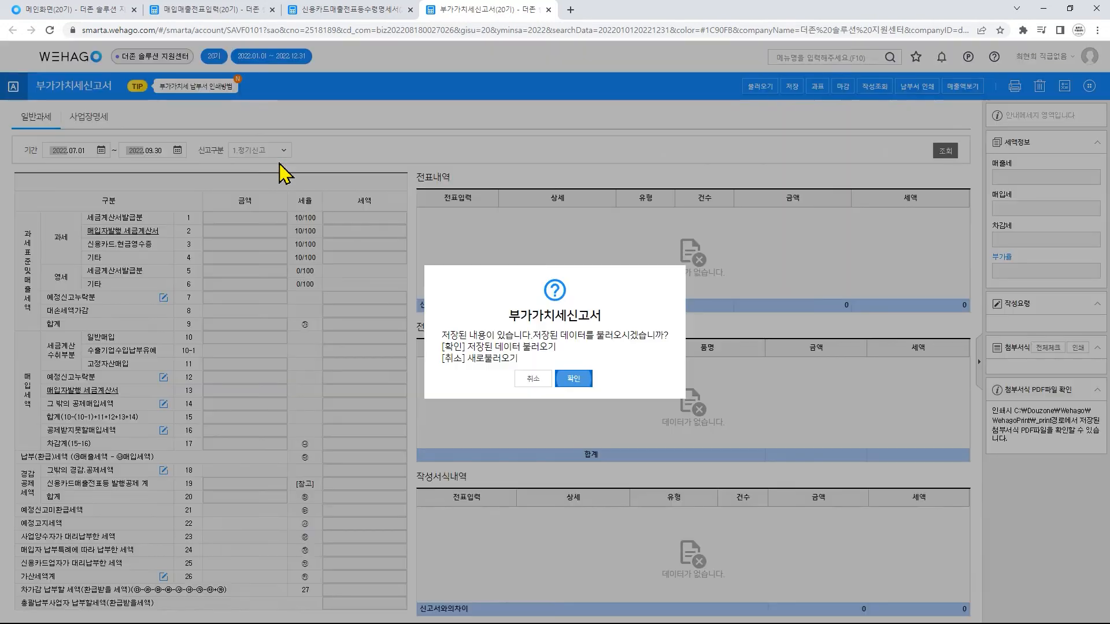
click(538, 378)
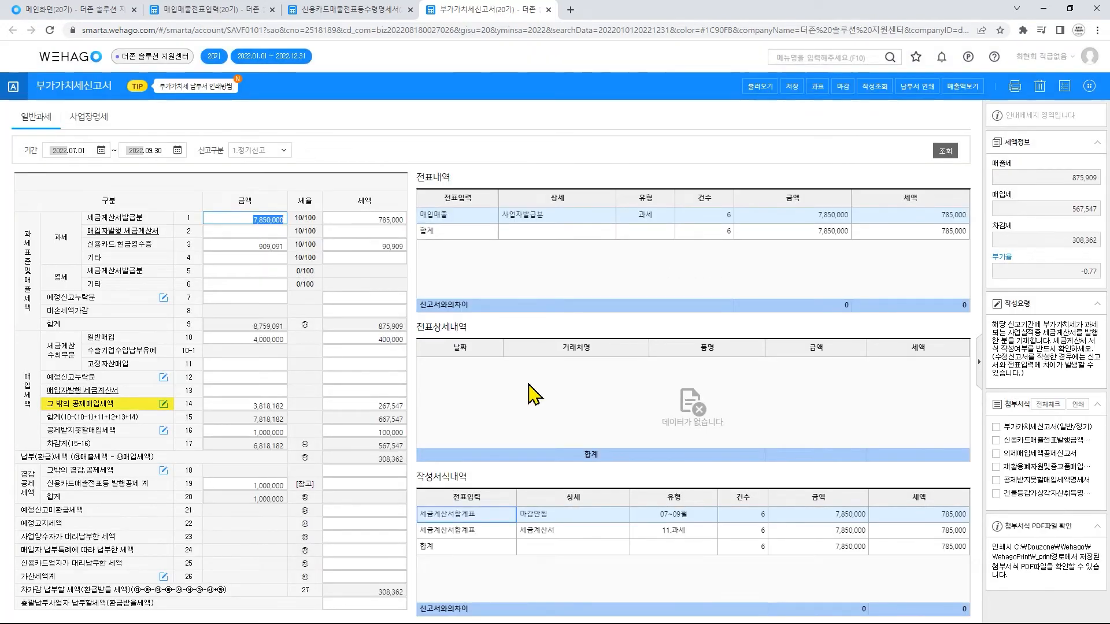
double_click(268, 406)
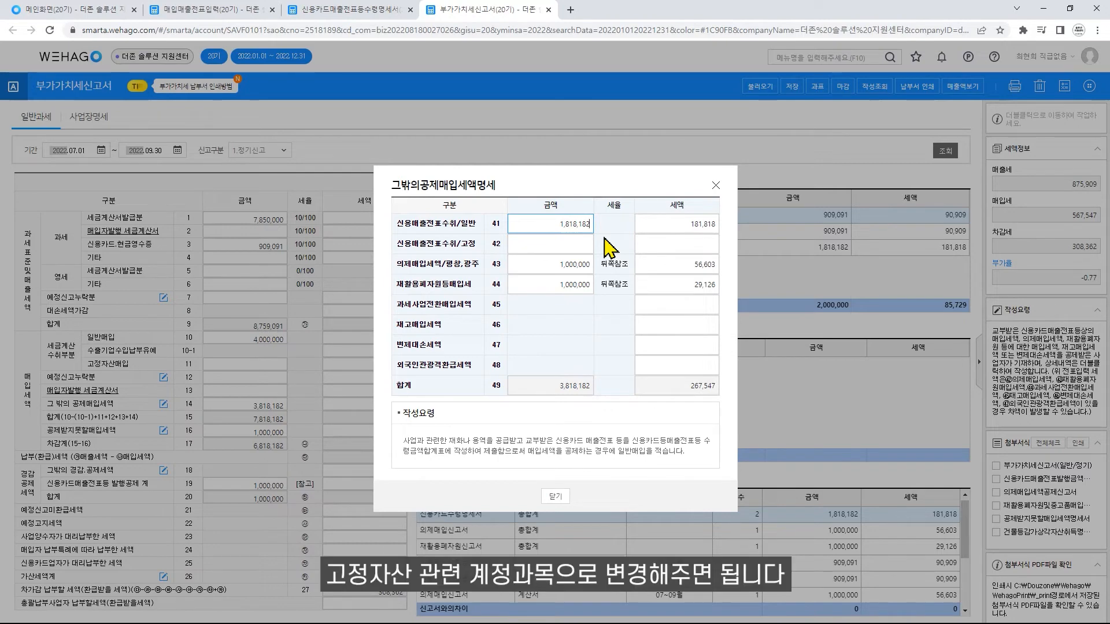
click(716, 186)
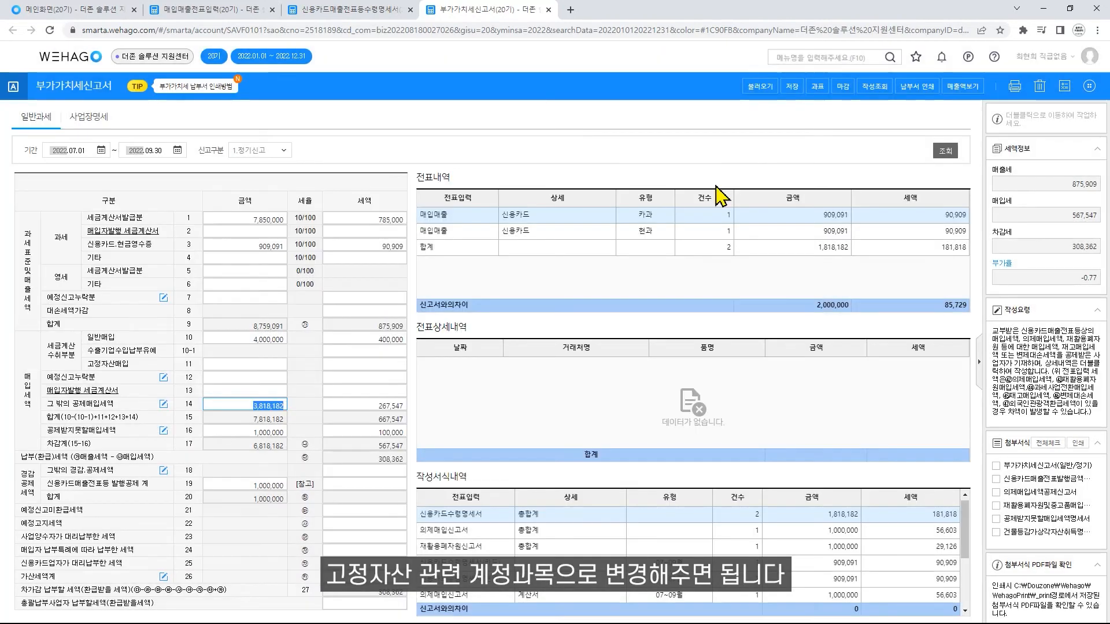
- Change the 원재료 journal line of the 강촌물류 카과 purchase voucher to account 208 차량운반구
click(225, 10)
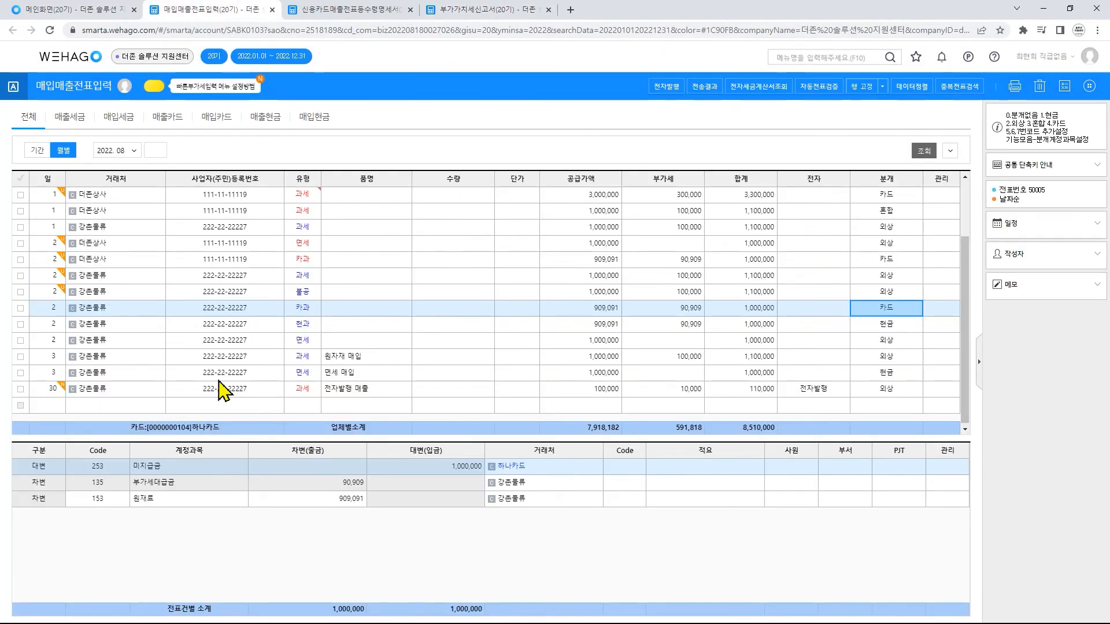
click(102, 498)
click(121, 499)
text(차렵량)
key(Return)
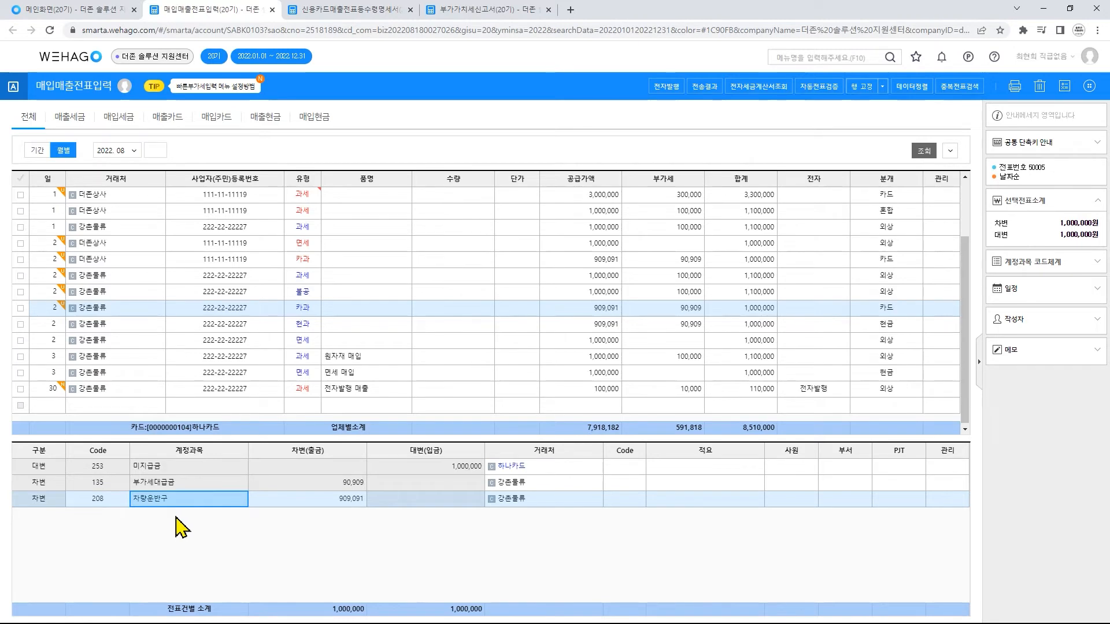
- Reload the 부가가치세신고서 from the vouchers and open the breakdown of 그 밖의 공제매입세액
click(484, 10)
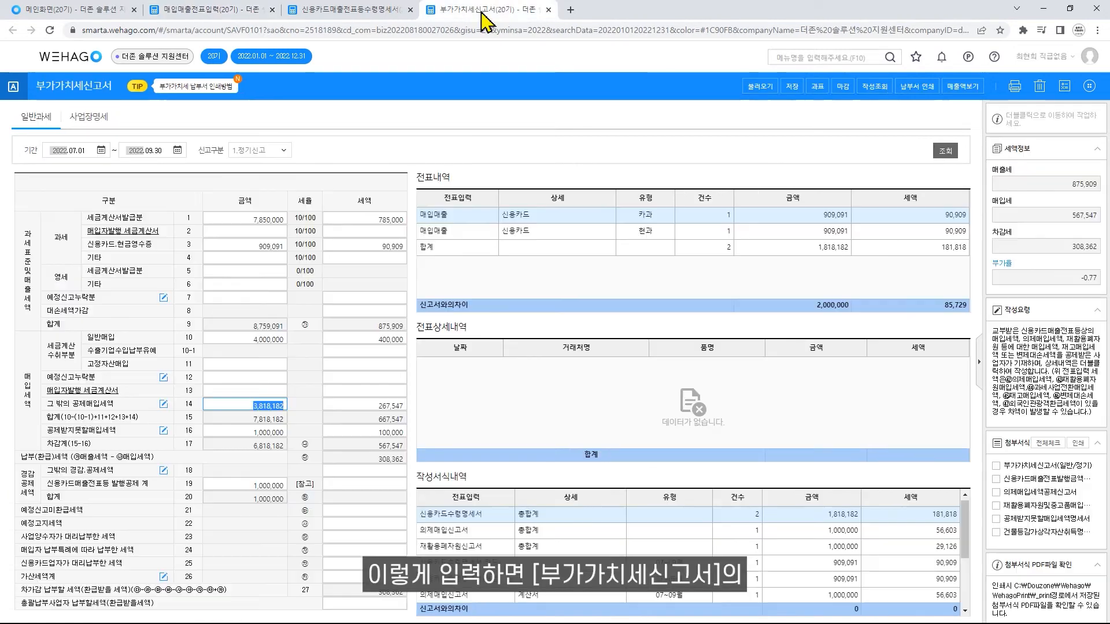
click(760, 106)
click(575, 362)
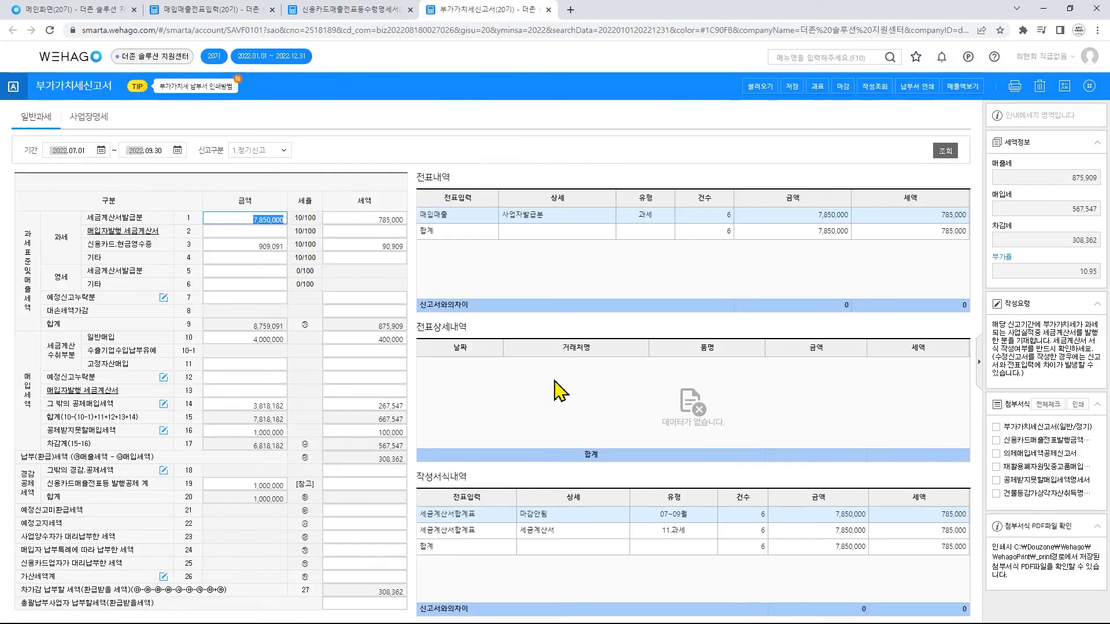
click(271, 406)
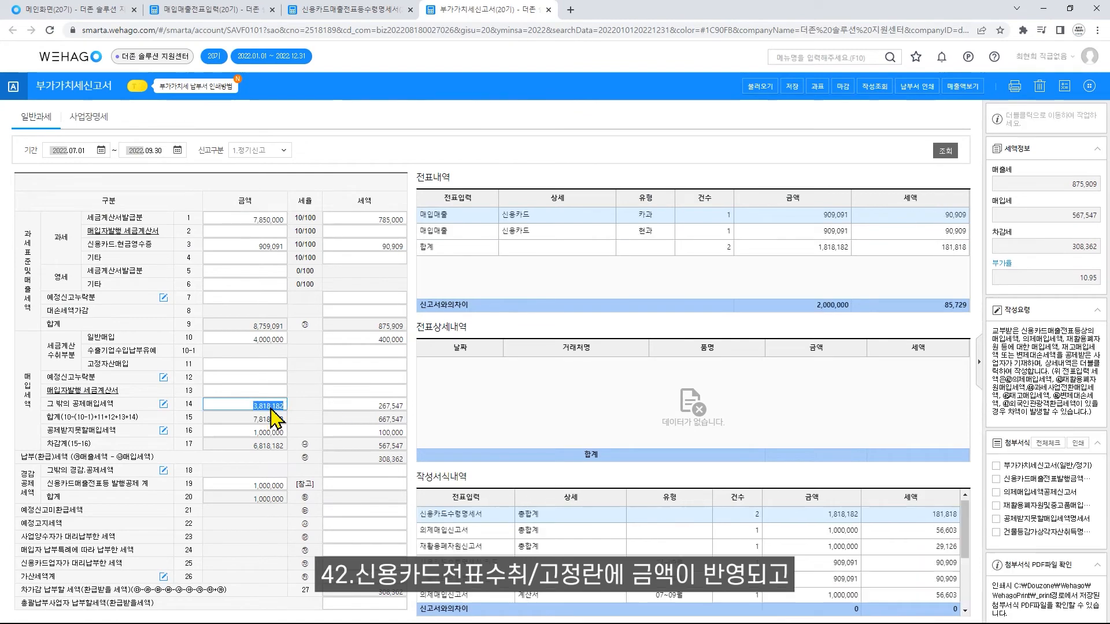
double_click(271, 406)
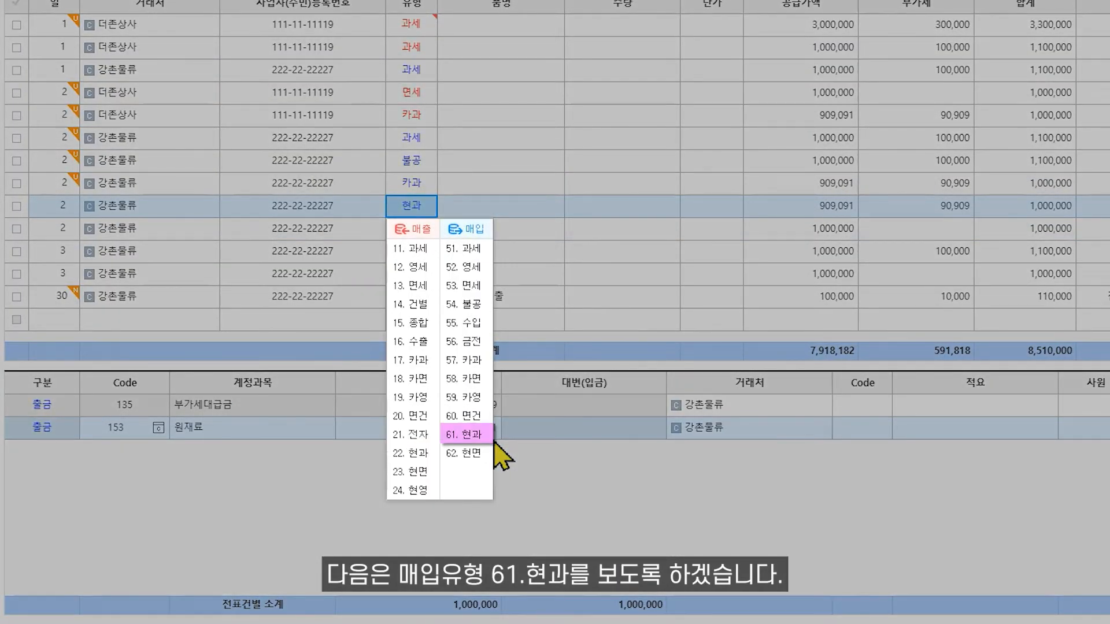
- Choose purchase type 61.현과 for the 강촌물류 cash receipt voucher and check its 공급가액 and 부가세
click(490, 437)
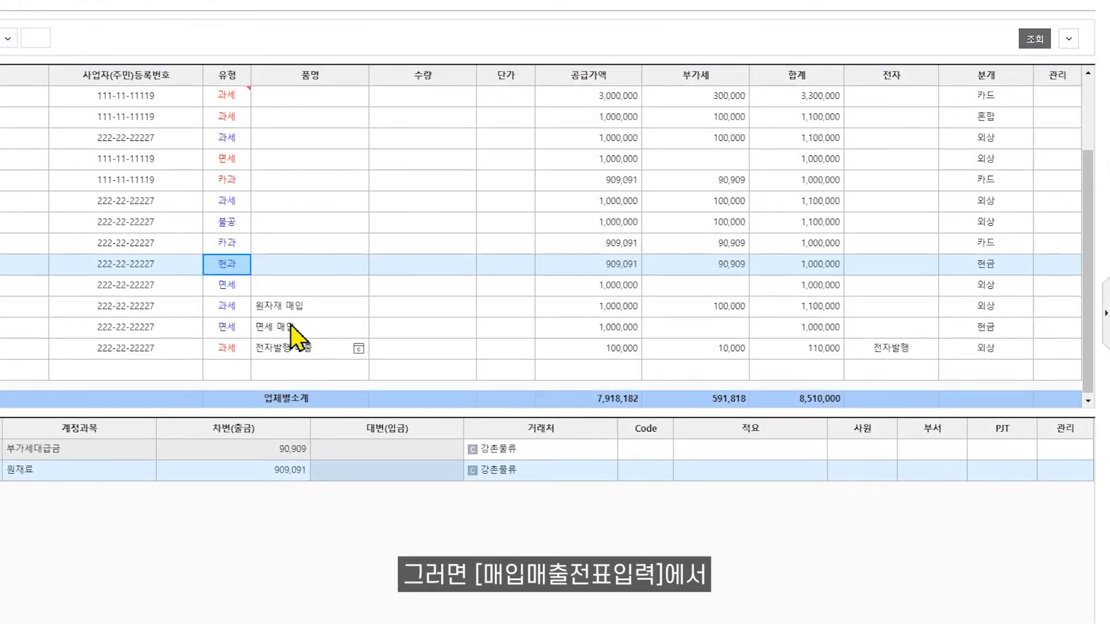
key(Return)
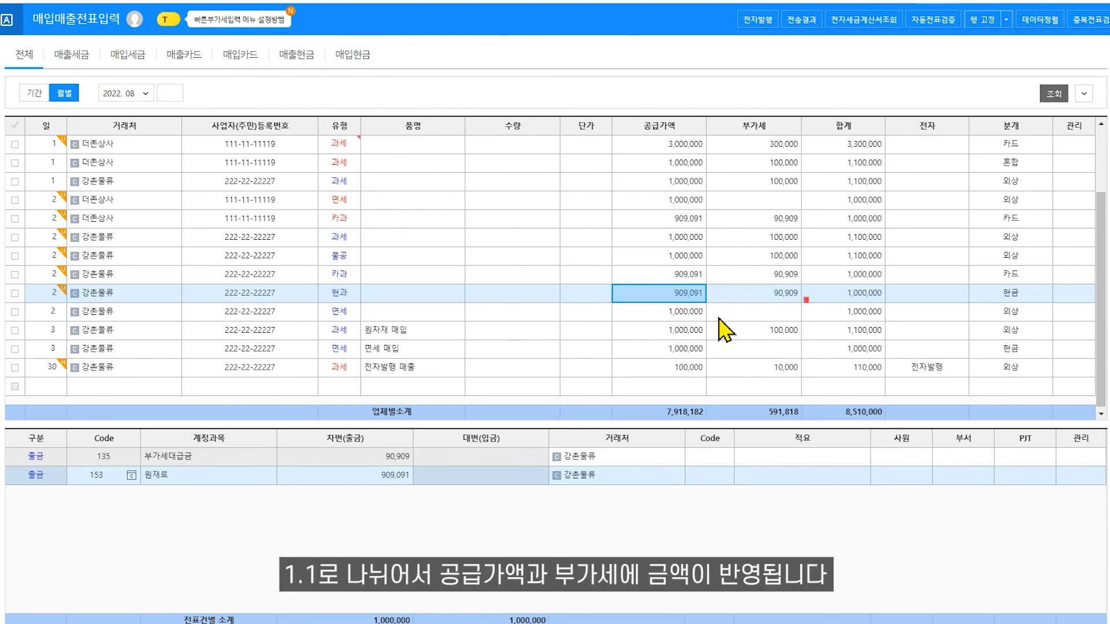
click(760, 300)
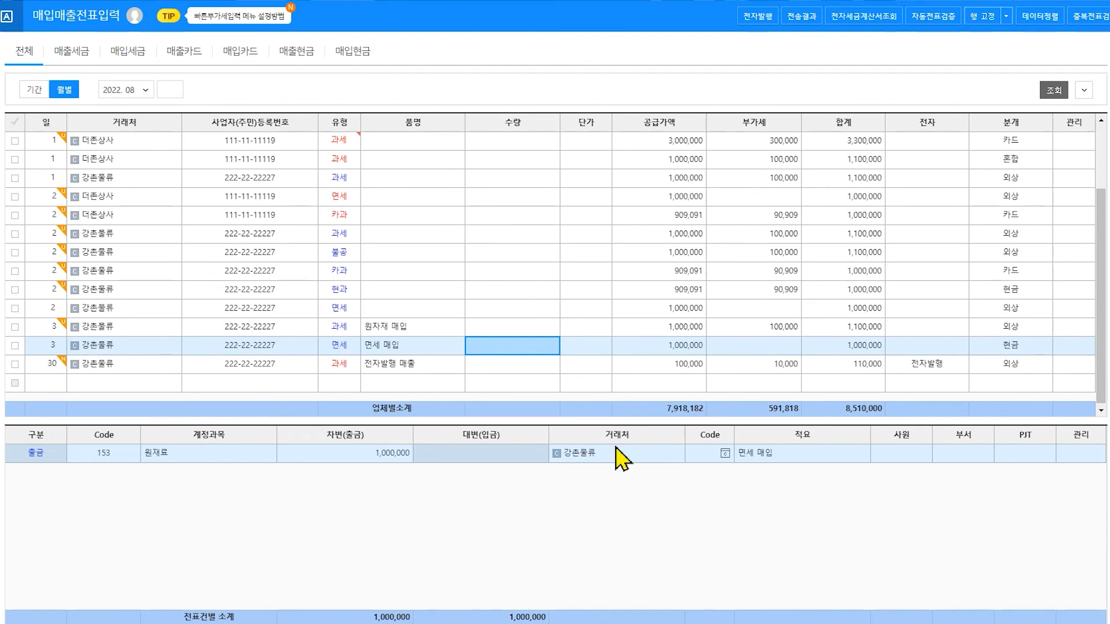
- Review the 거래처, 유형, 공급가액 and 분개 of the 면세 매입 voucher, and open the 적요 code list for its 원재료 line
click(167, 349)
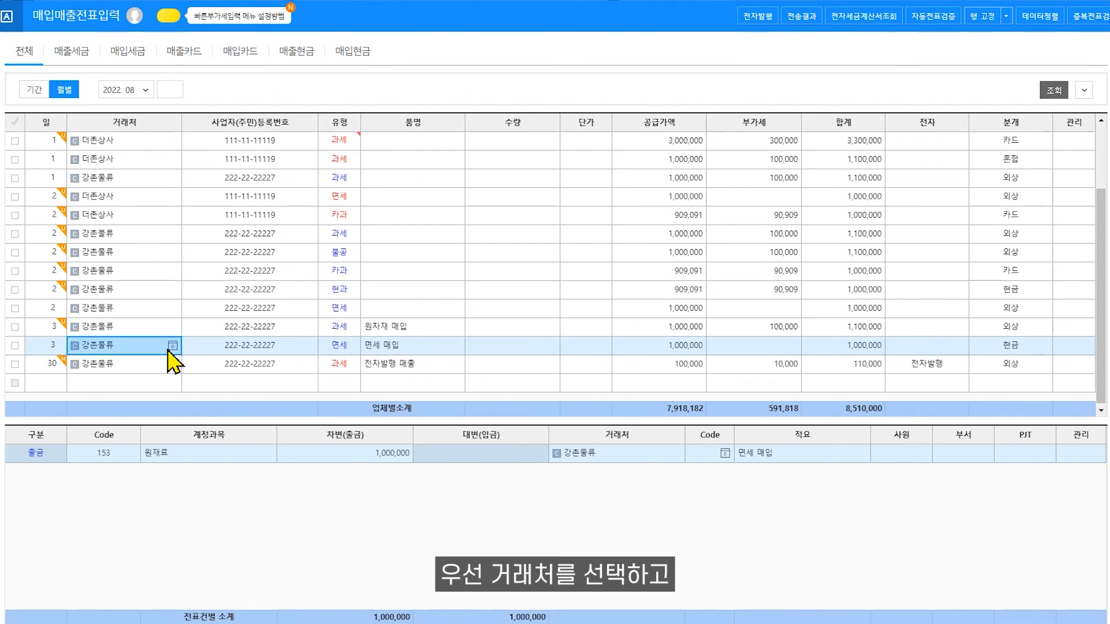
click(355, 349)
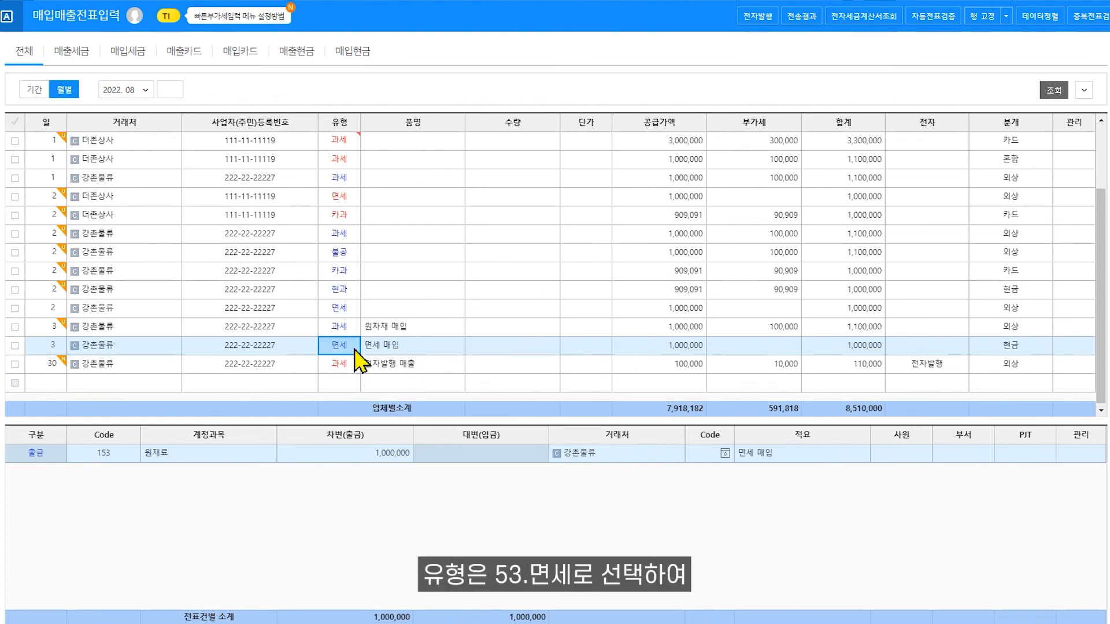
click(692, 346)
click(1028, 353)
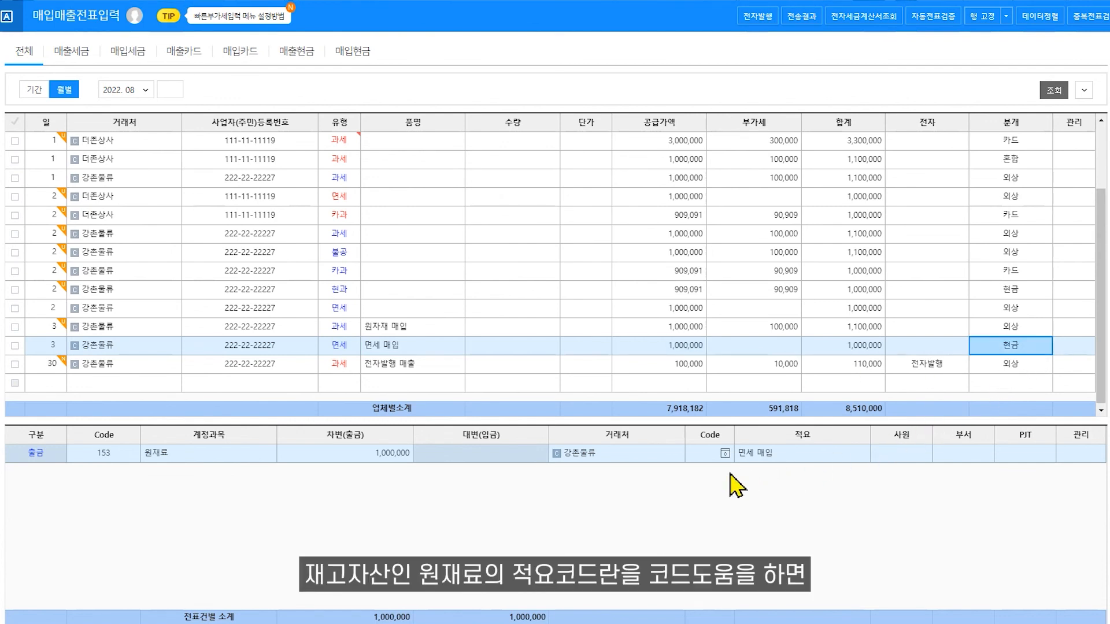
click(724, 453)
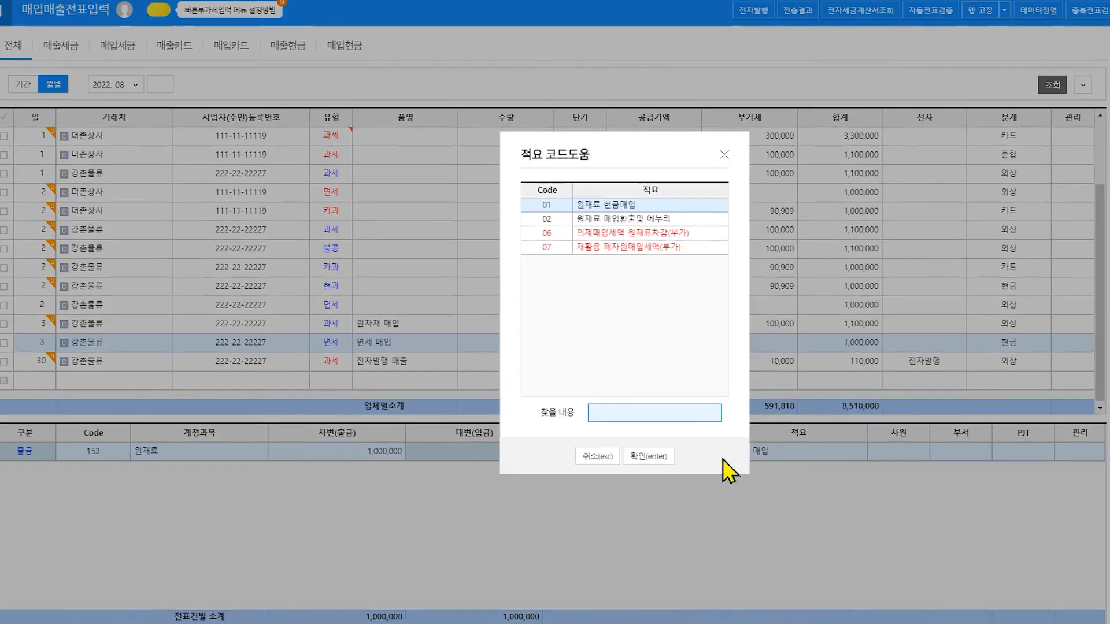